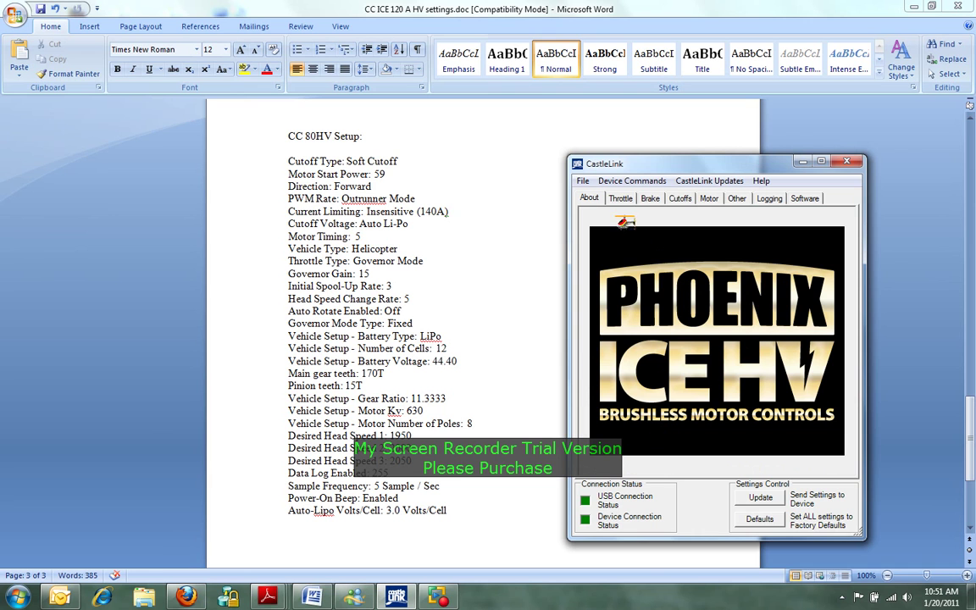
- Pick Governor Mode on the Throttle page, then reset the controller to factory defaults
{"action": "left_click", "coordinate": [623, 197]}
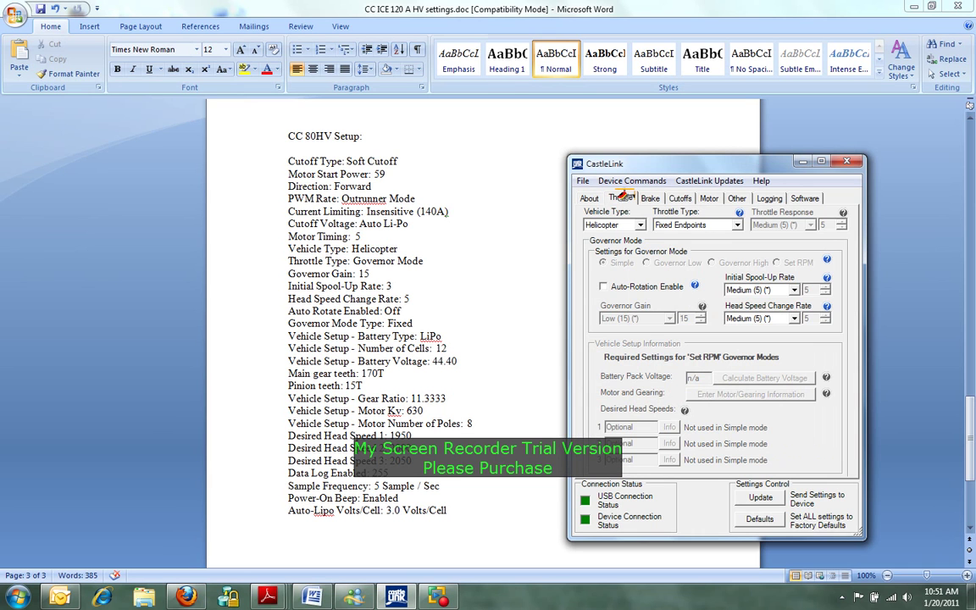
{"action": "left_click", "coordinate": [735, 224]}
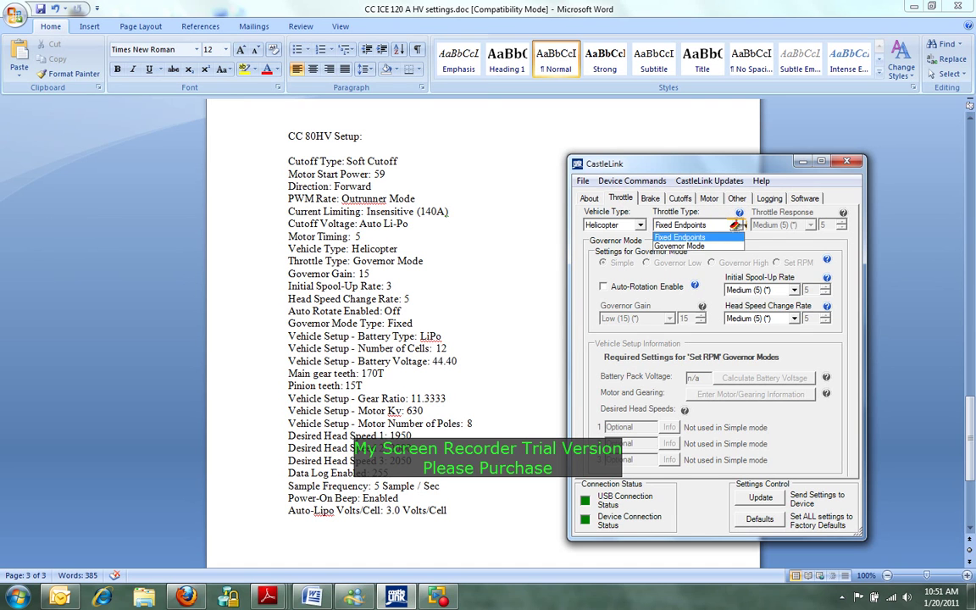
{"action": "left_click", "coordinate": [713, 245]}
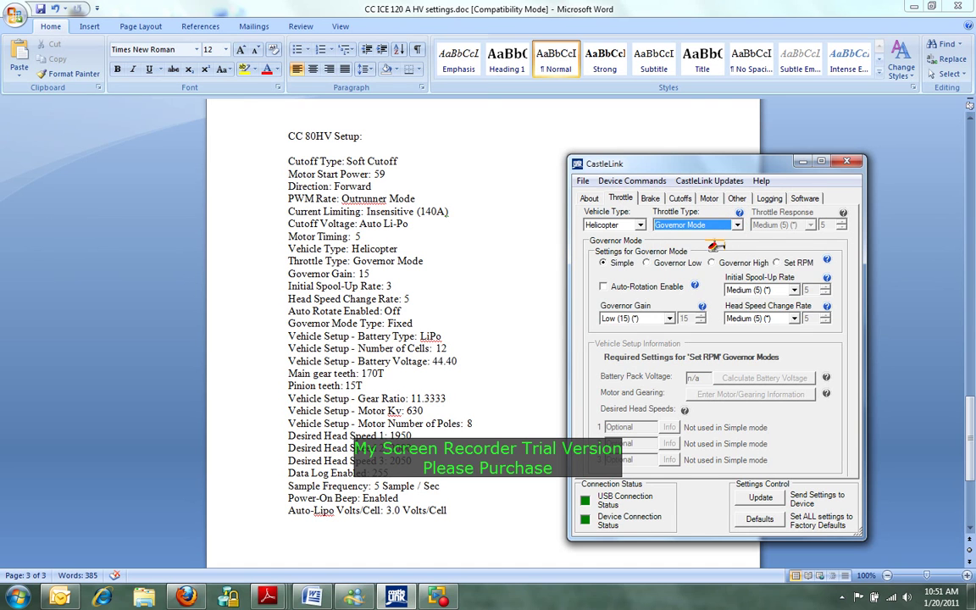
{"action": "left_click", "coordinate": [758, 519]}
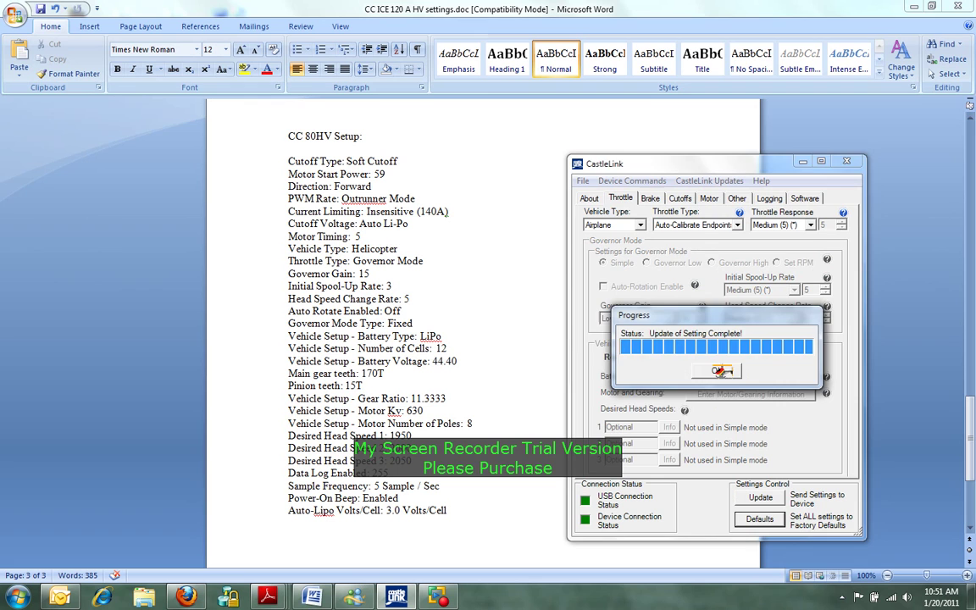
{"action": "left_click", "coordinate": [720, 370]}
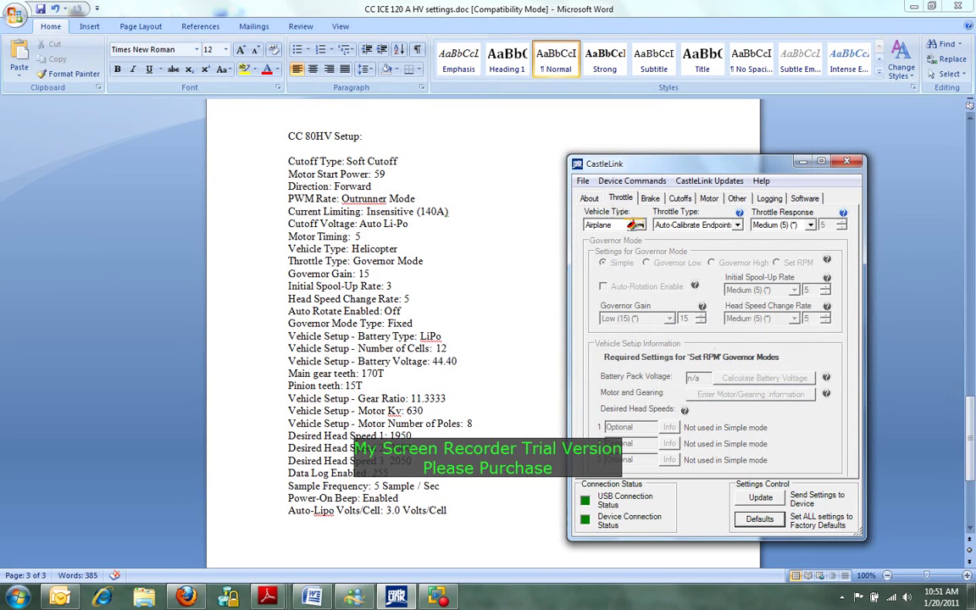
- Set the vehicle type to Helicopter and the throttle type to Governor Mode
{"action": "left_click", "coordinate": [638, 225]}
{"action": "left_click", "coordinate": [601, 245]}
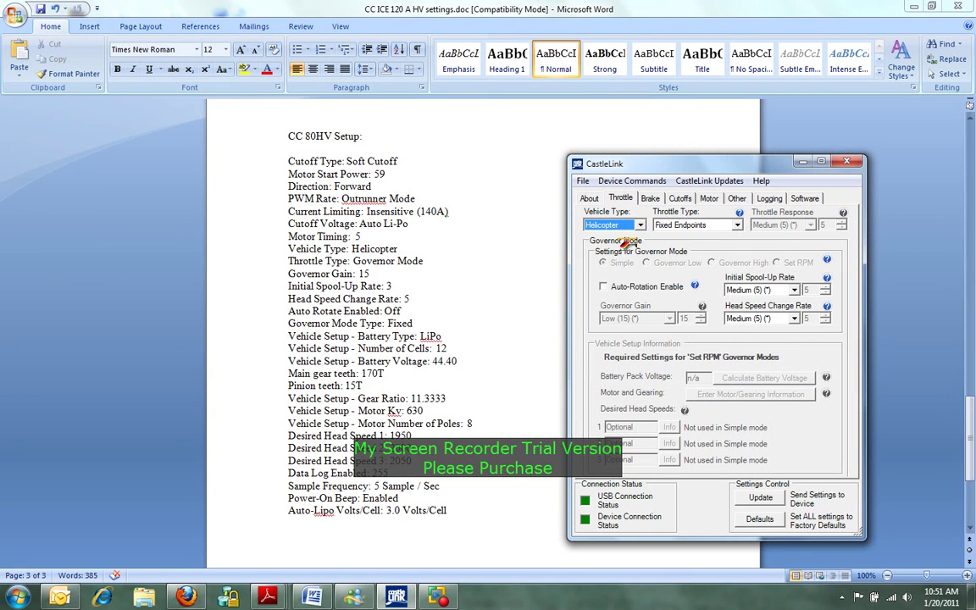
{"action": "left_click", "coordinate": [737, 225]}
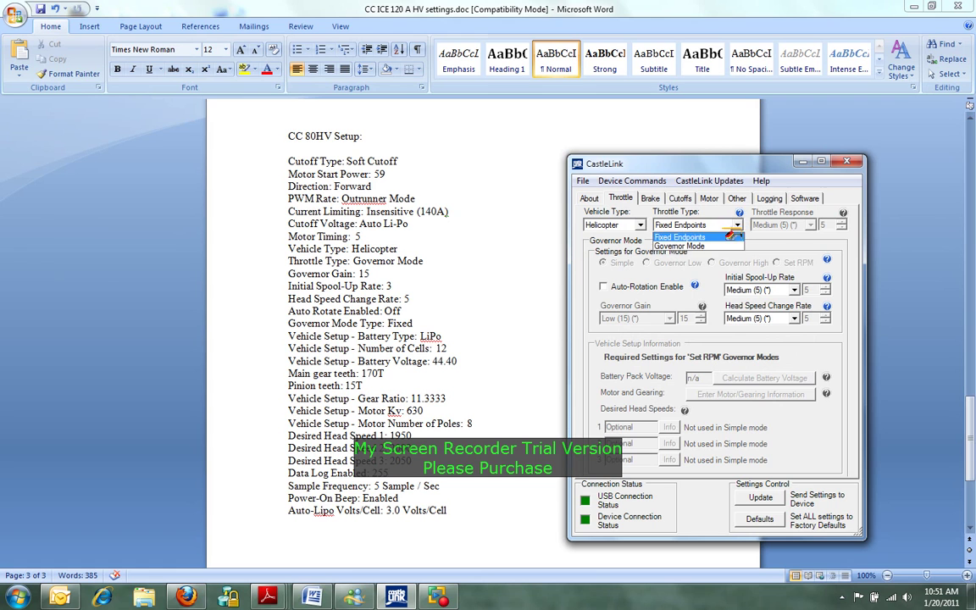
{"action": "left_click", "coordinate": [726, 244]}
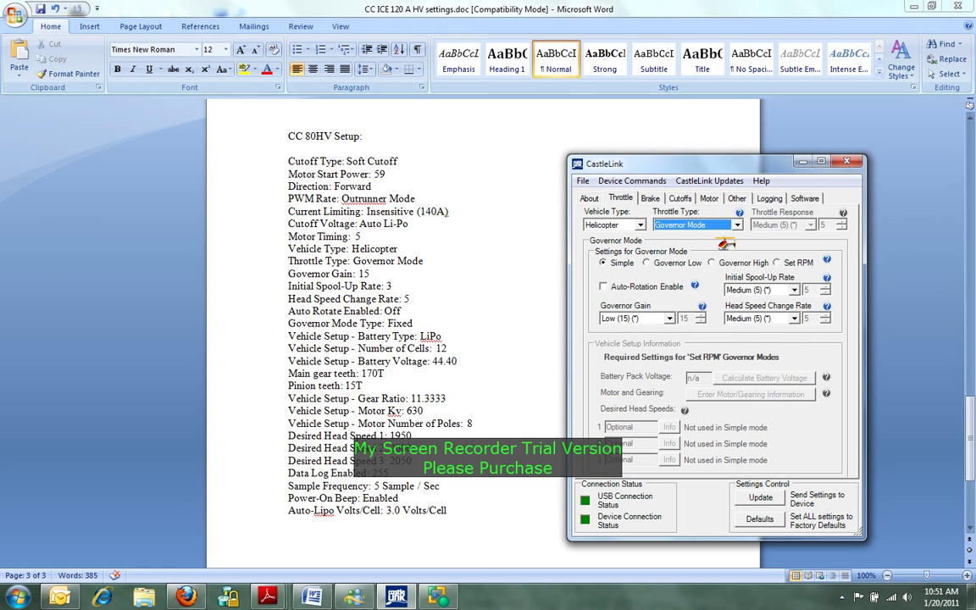
- Switch the governor to Set RPM and enter 12 cells in series for a 44.40 V LiPo pack
{"action": "left_click", "coordinate": [778, 262]}
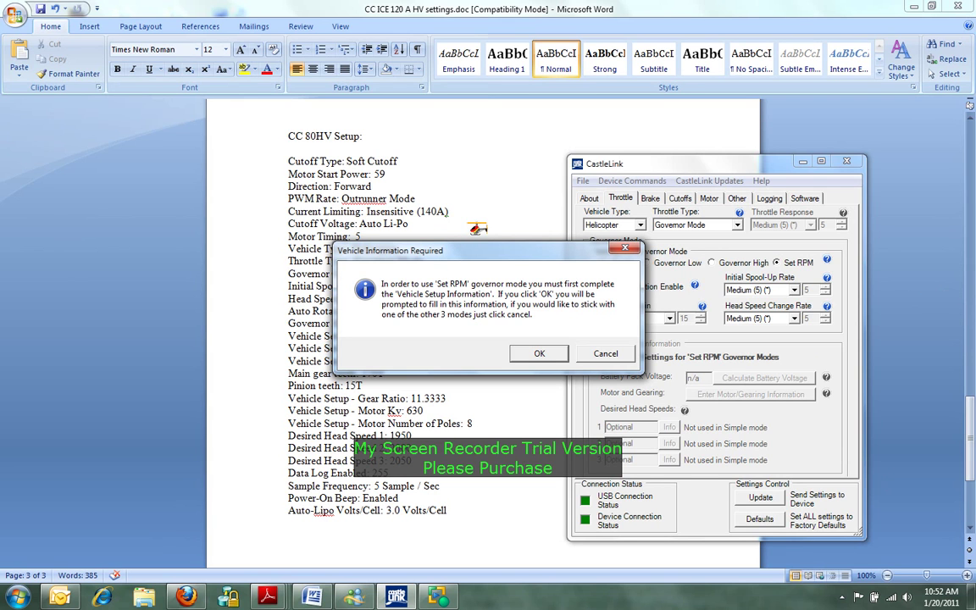
{"action": "left_click", "coordinate": [537, 355]}
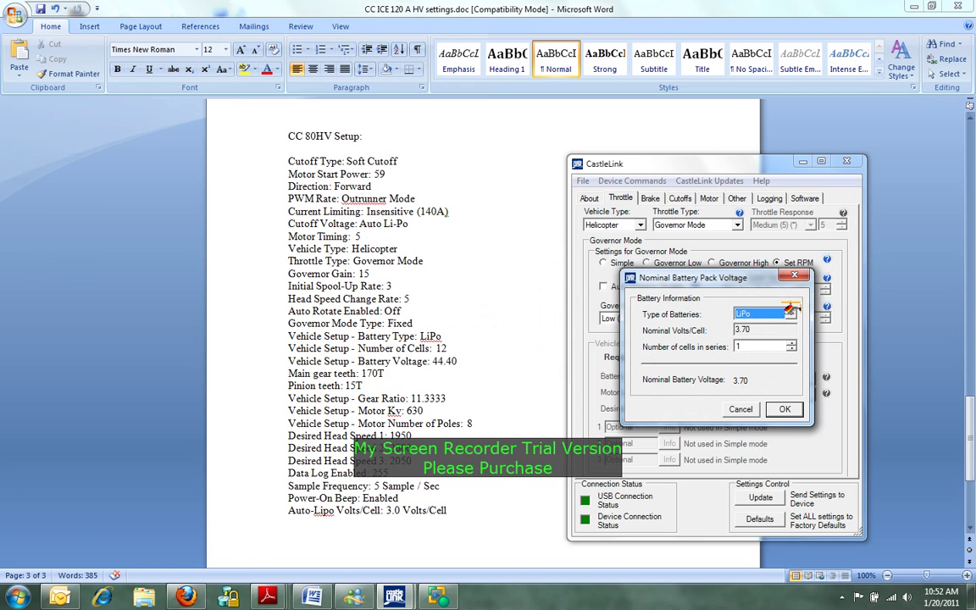
{"action": "left_click", "coordinate": [762, 345]}
{"action": "type", "text": "2"}
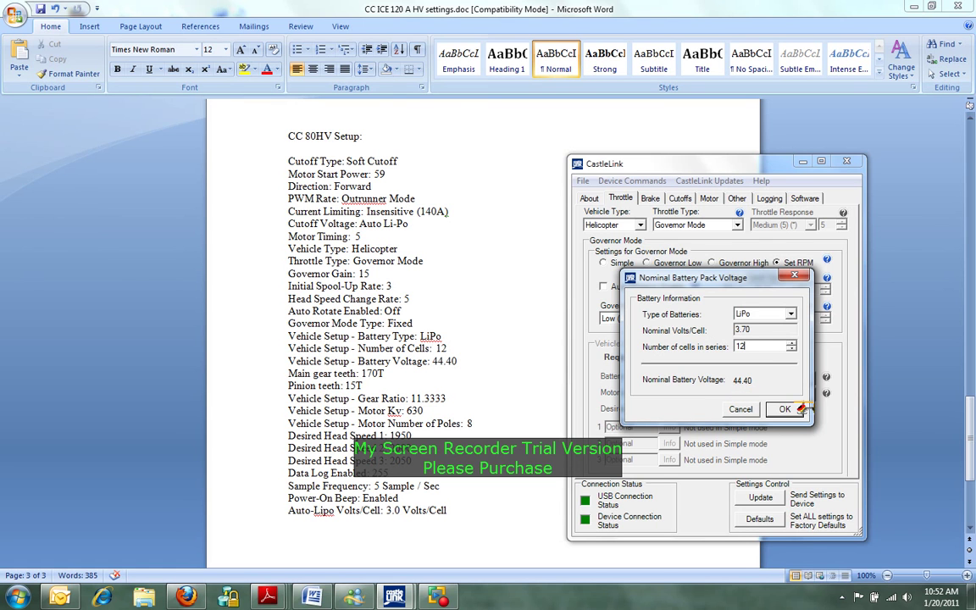
{"action": "left_click", "coordinate": [786, 409]}
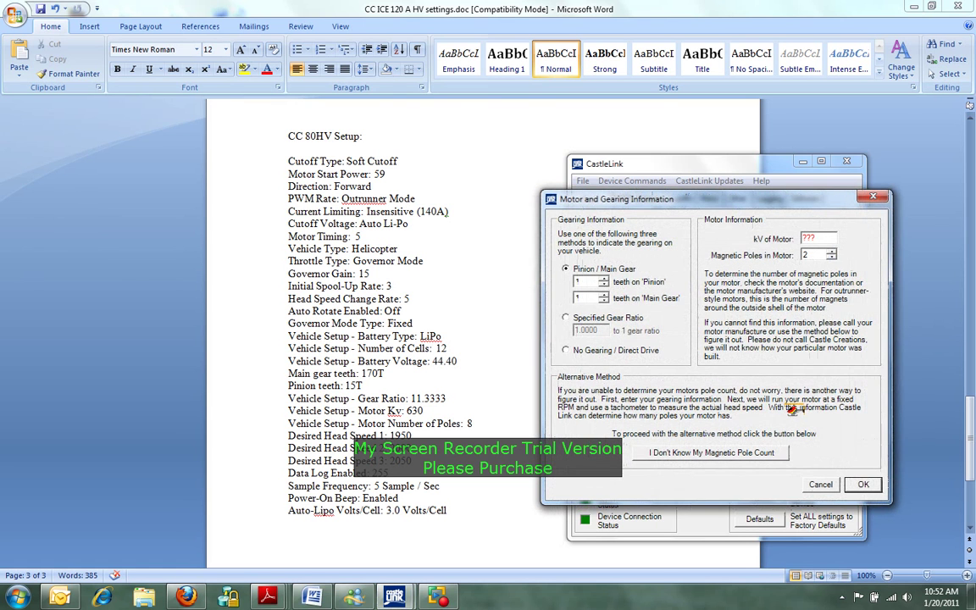
- Enter pinion 15, main gear 170, motor kV 630 and 8 magnetic poles, then accept
{"action": "left_click", "coordinate": [587, 281]}
{"action": "type", "text": "5"}
{"action": "left_click", "coordinate": [584, 297]}
{"action": "type", "text": "70"}
{"action": "double_click", "coordinate": [809, 238]}
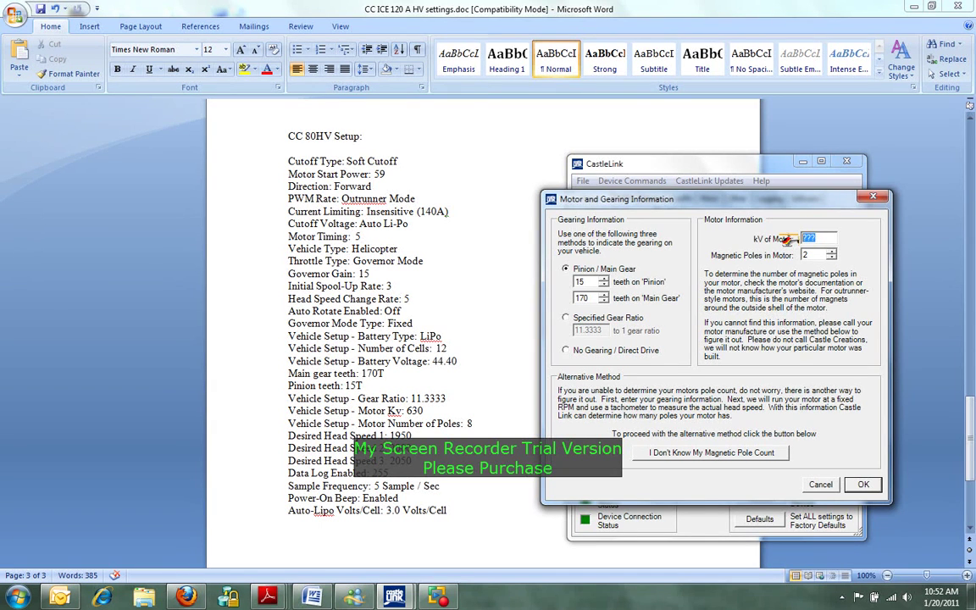
{"action": "type", "text": "630"}
{"action": "key", "text": "Tab"}
{"action": "type", "text": "8"}
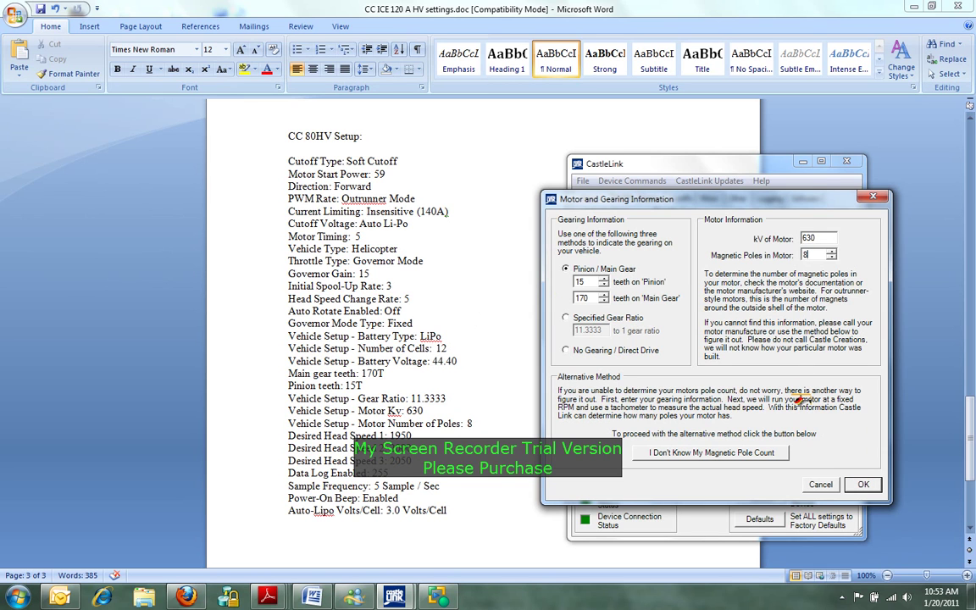
{"action": "left_click", "coordinate": [863, 485]}
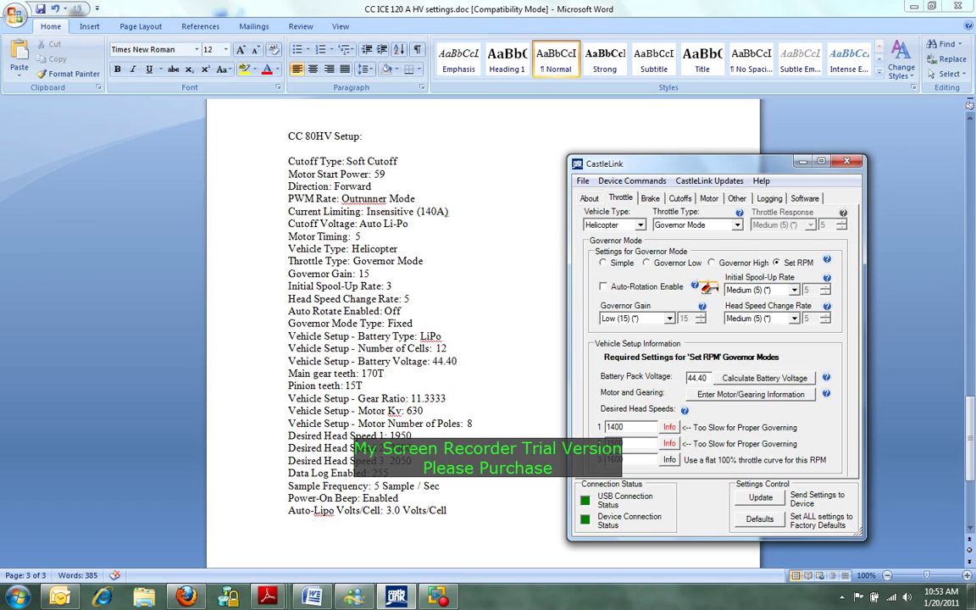
- Set Initial Spool-Up Rate to Custom 3 and keep Head Speed Change Rate at Medium (5)
{"action": "left_click", "coordinate": [766, 290]}
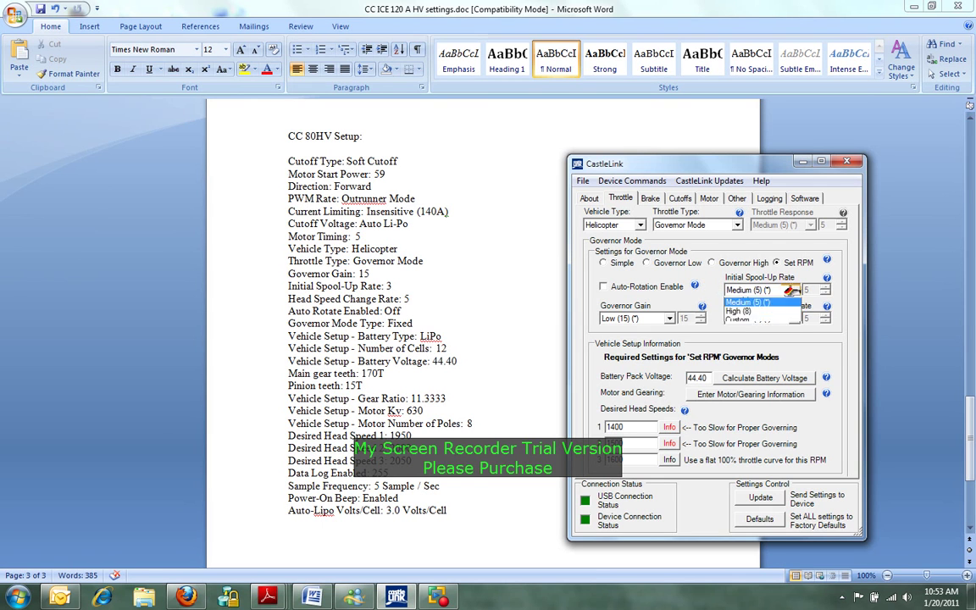
{"action": "left_click", "coordinate": [763, 328]}
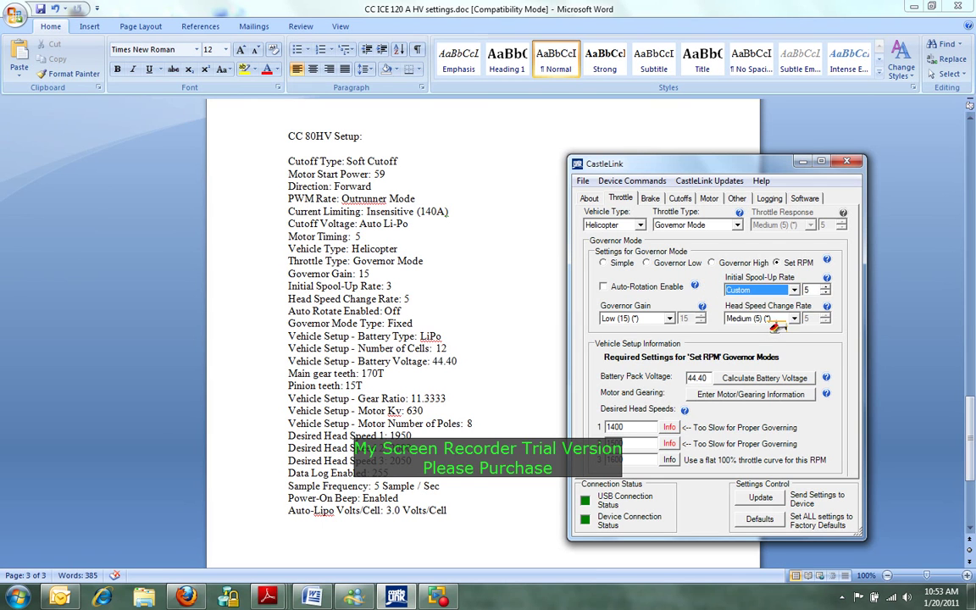
{"action": "left_click", "coordinate": [825, 287]}
{"action": "left_click", "coordinate": [825, 286]}
{"action": "left_click", "coordinate": [825, 286]}
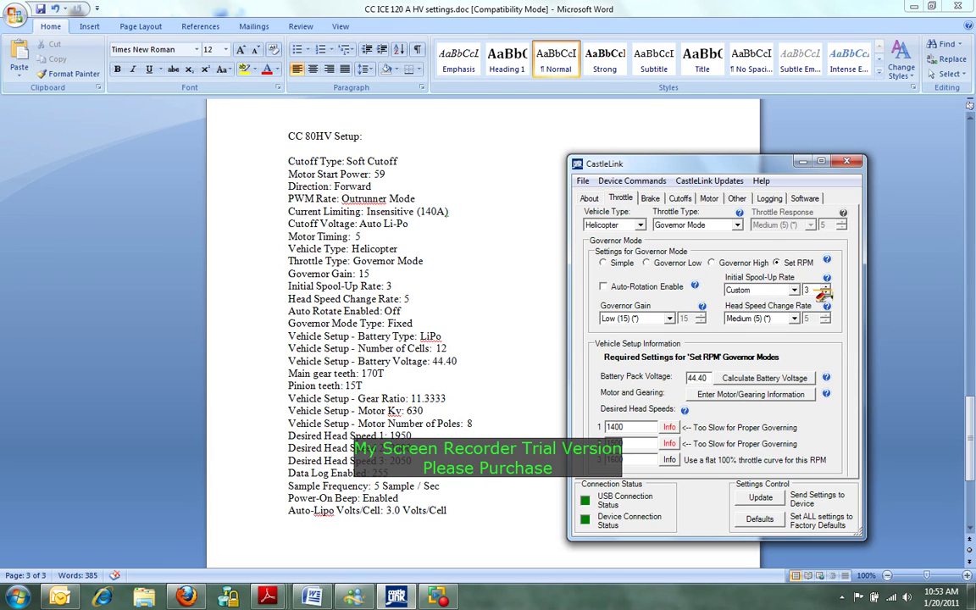
{"action": "left_click", "coordinate": [792, 318]}
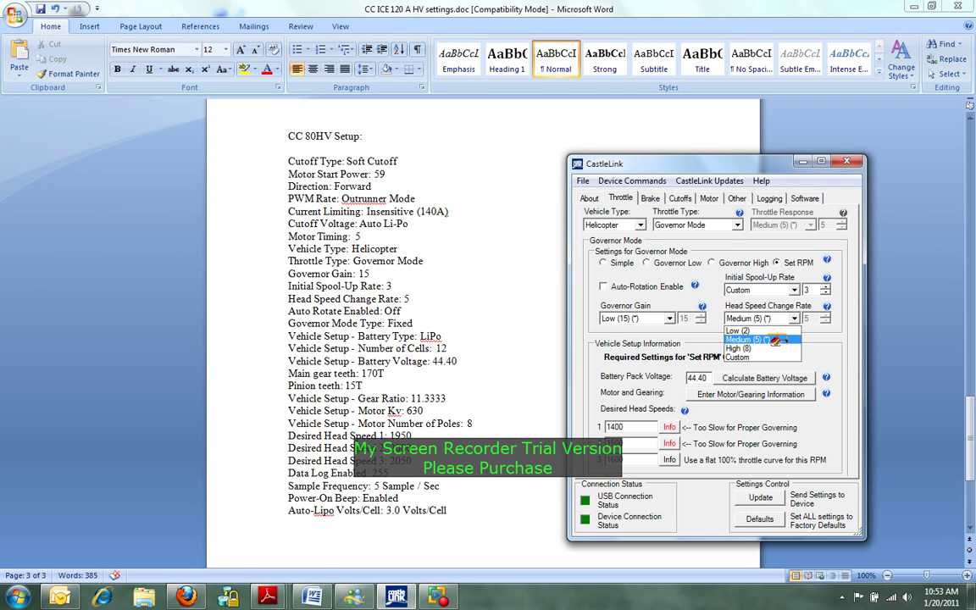
{"action": "left_click", "coordinate": [776, 339]}
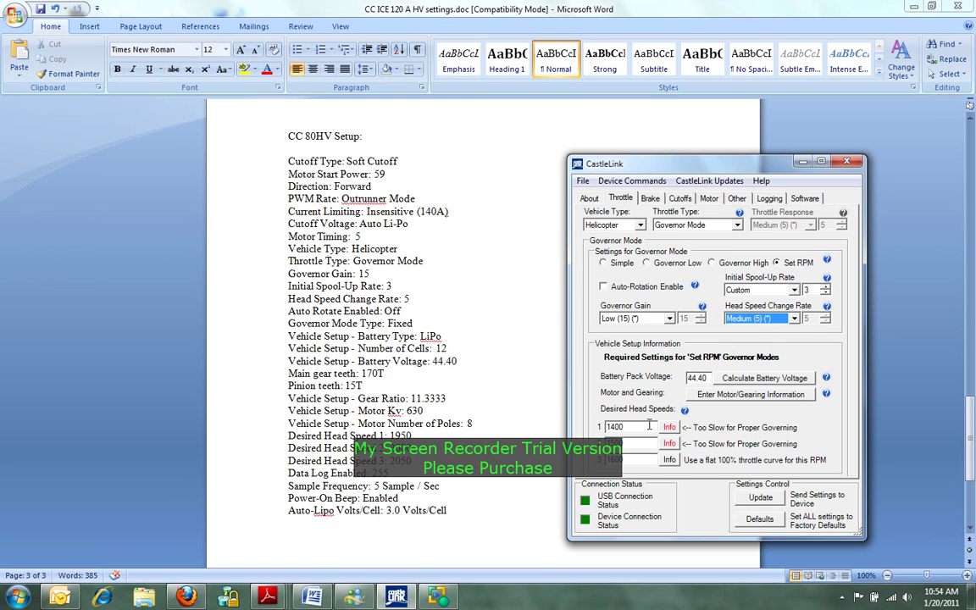
- Enter desired head speeds of 1950, 2000 and 2050 RPM
{"action": "left_click_drag", "start_coordinate": [628, 427], "coordinate": [580, 432]}
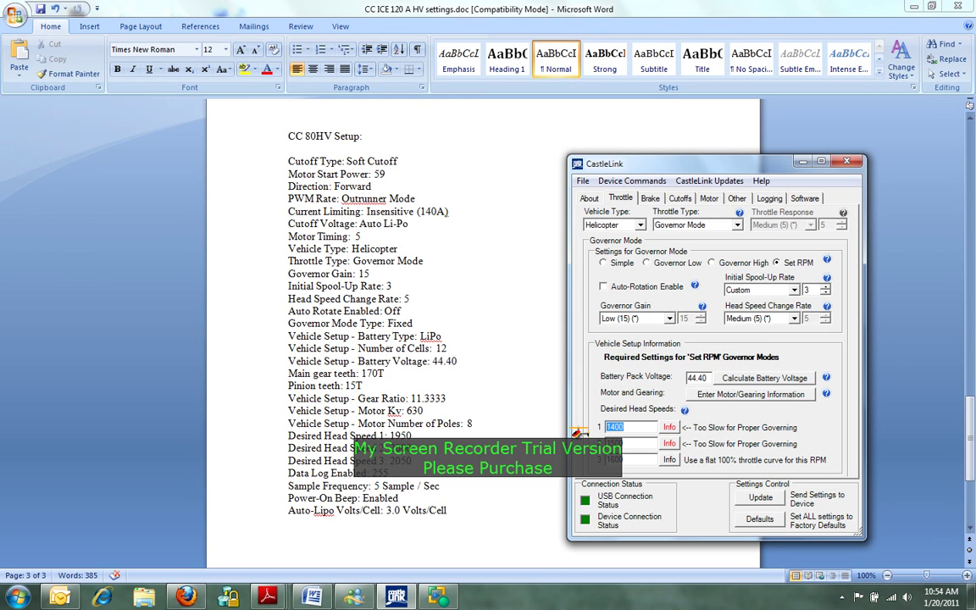
{"action": "type", "text": "1950"}
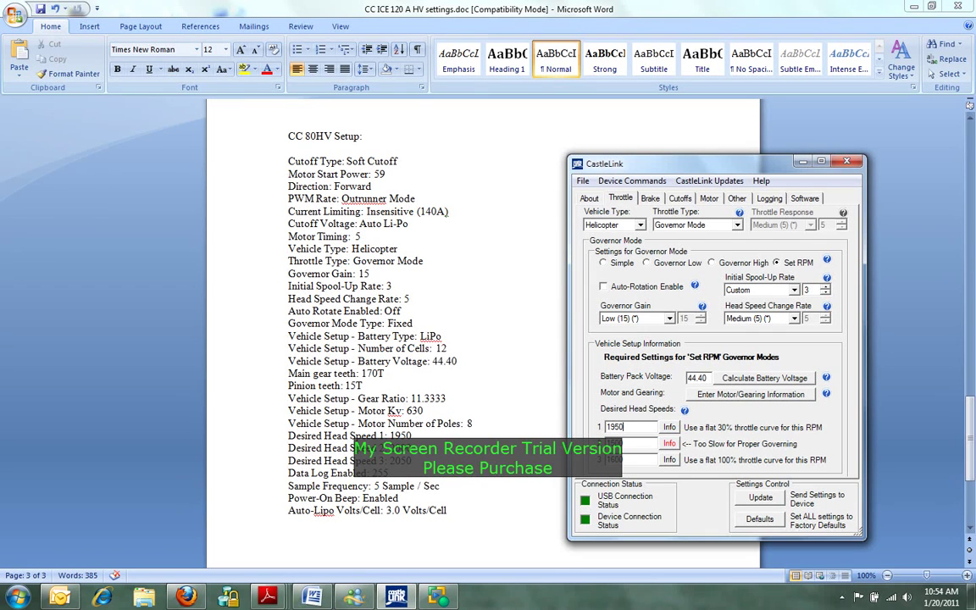
{"action": "key", "text": "Tab"}
{"action": "type", "text": "2000"}
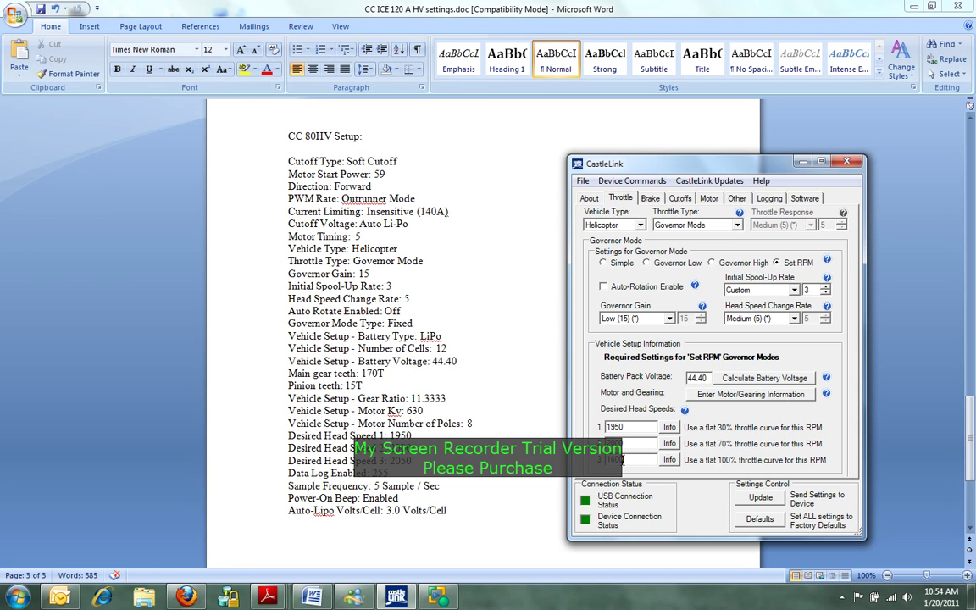
{"action": "left_click_drag", "start_coordinate": [623, 458], "coordinate": [600, 459]}
{"action": "type", "text": "20"}
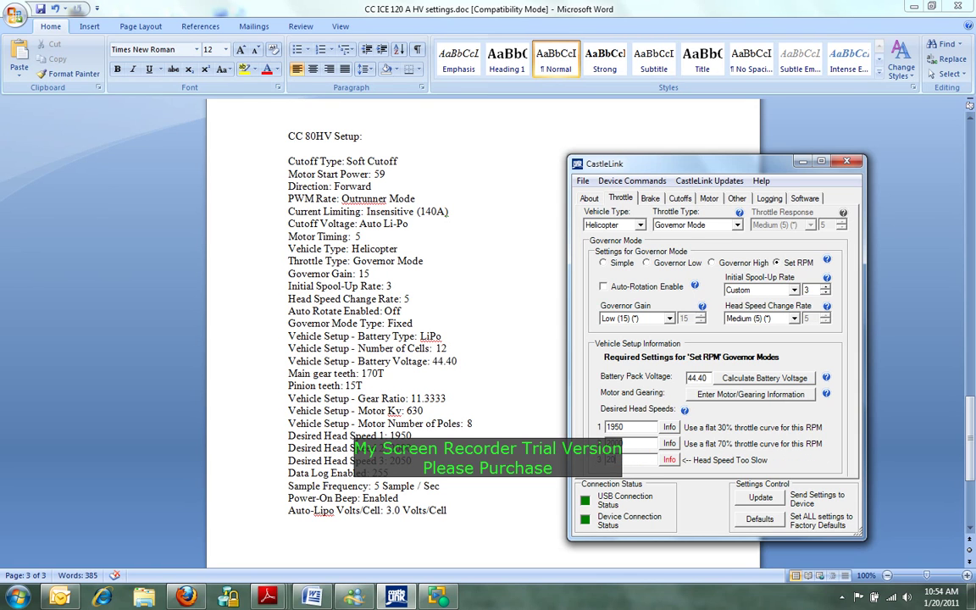
{"action": "type", "text": "50"}
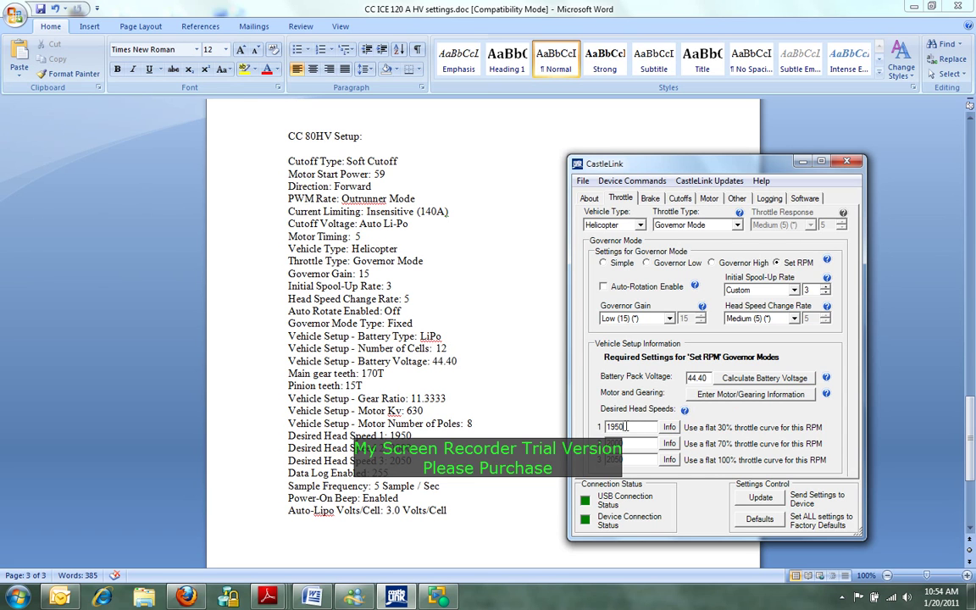
- Try 1500 RPM for head speed 1, review its warning, then restore 1950
{"action": "left_click_drag", "start_coordinate": [626, 426], "coordinate": [608, 426]}
{"action": "type", "text": "500"}
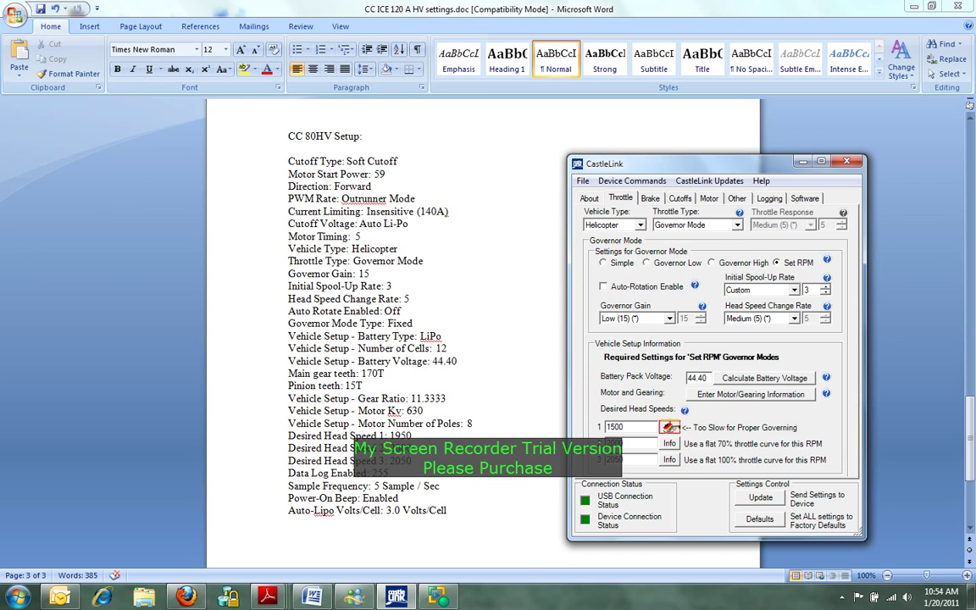
{"action": "left_click", "coordinate": [668, 427]}
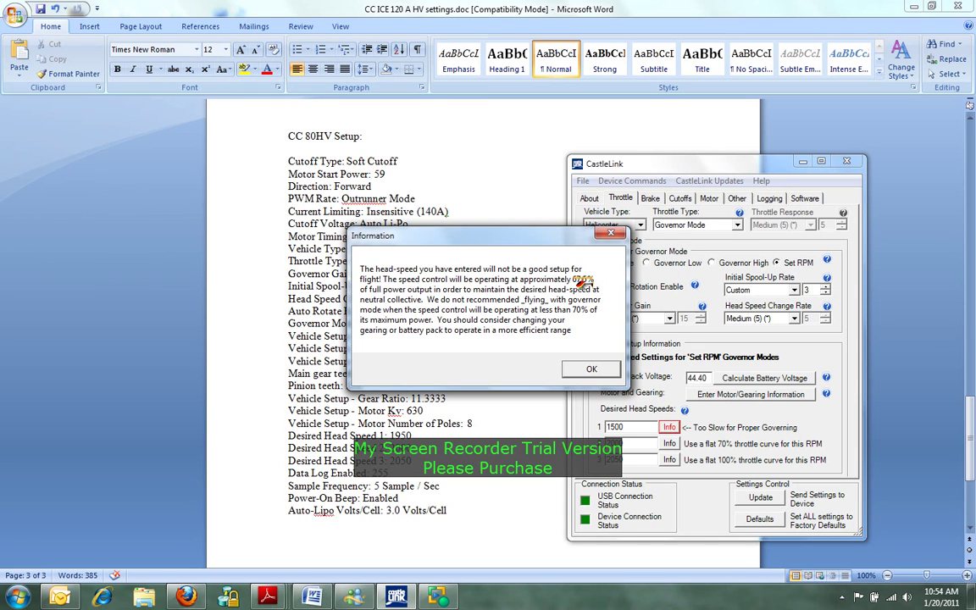
{"action": "left_click", "coordinate": [584, 370]}
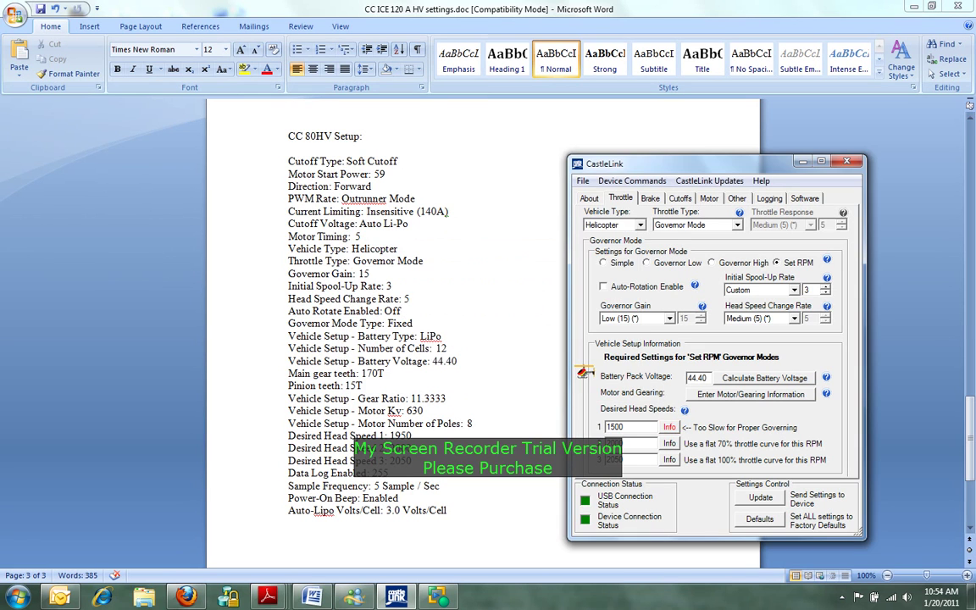
{"action": "left_click_drag", "start_coordinate": [627, 427], "coordinate": [608, 427]}
{"action": "type", "text": "1950"}
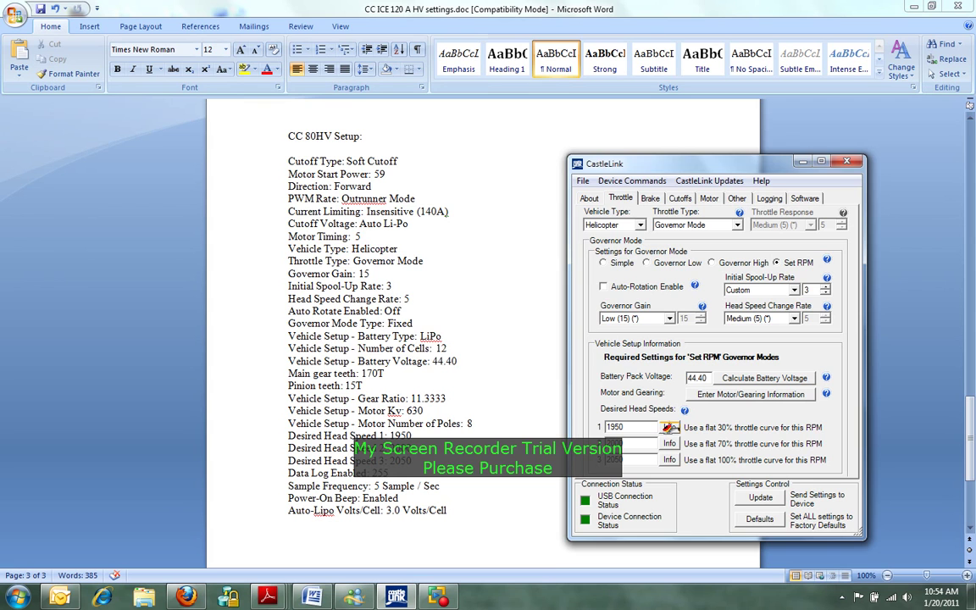
- Review the governor advice for head speeds 1950, 2000 and 2050
{"action": "left_click", "coordinate": [668, 427]}
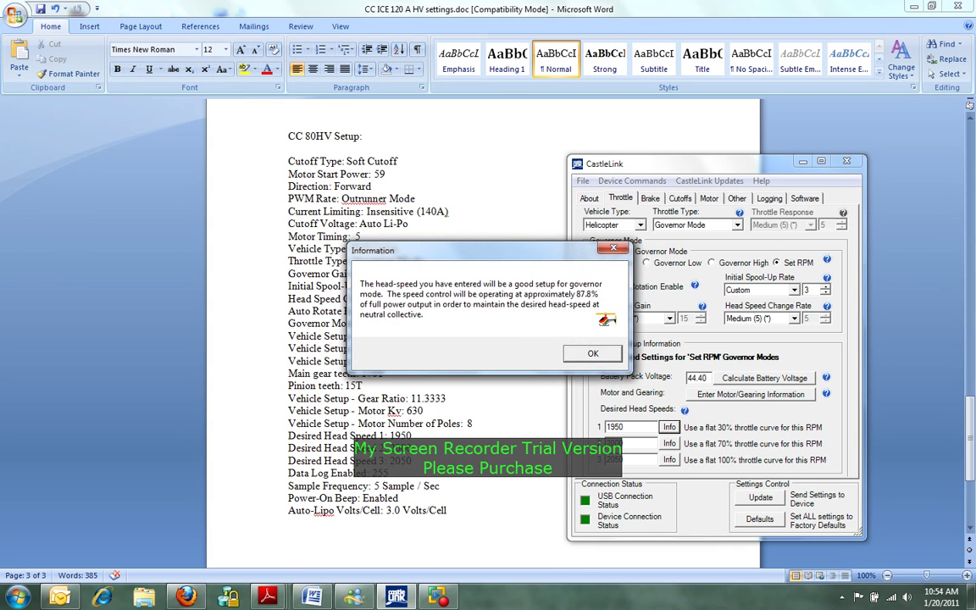
{"action": "left_click", "coordinate": [588, 354]}
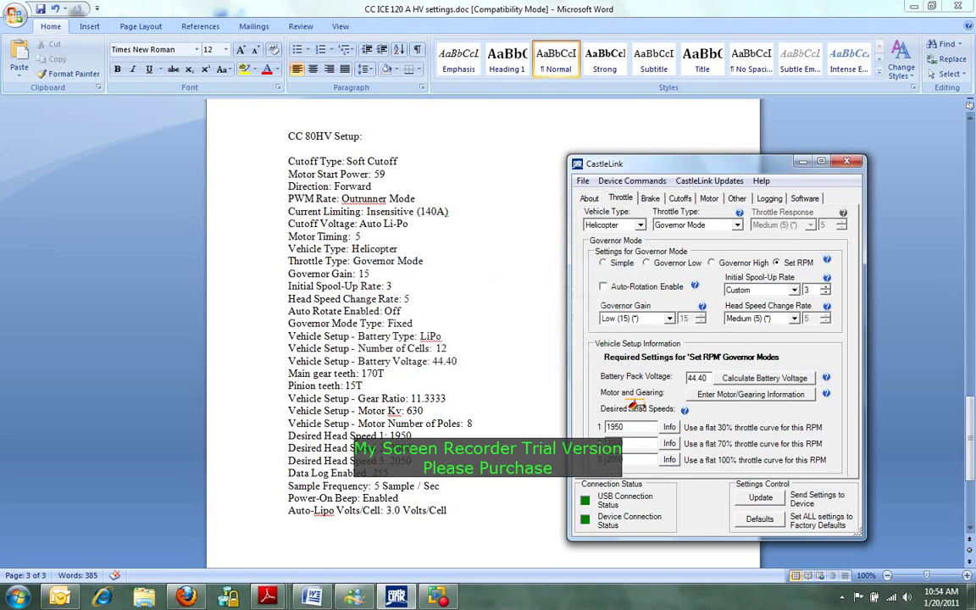
{"action": "left_click", "coordinate": [670, 443]}
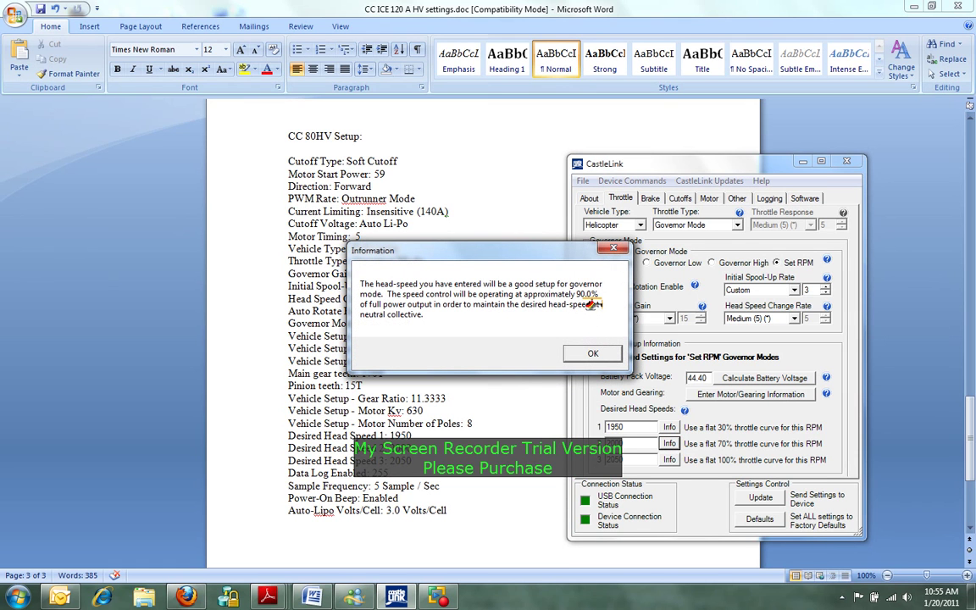
{"action": "left_click", "coordinate": [593, 353]}
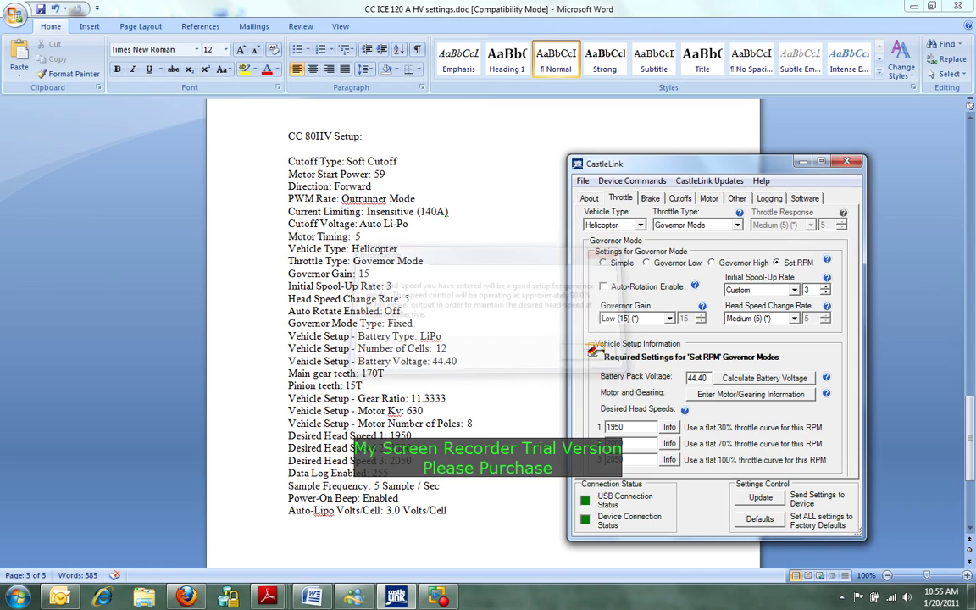
{"action": "left_click", "coordinate": [669, 460]}
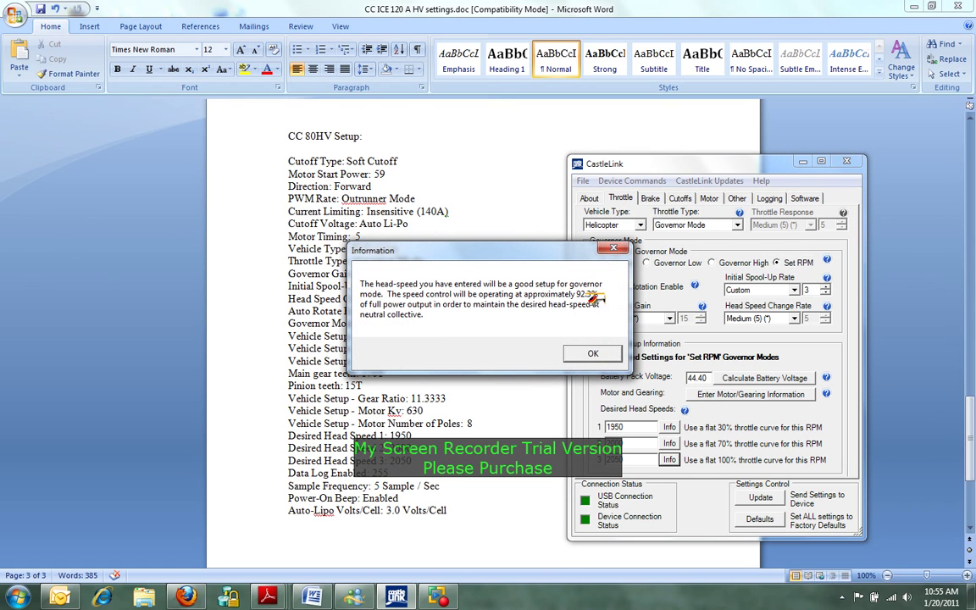
{"action": "left_click", "coordinate": [592, 353]}
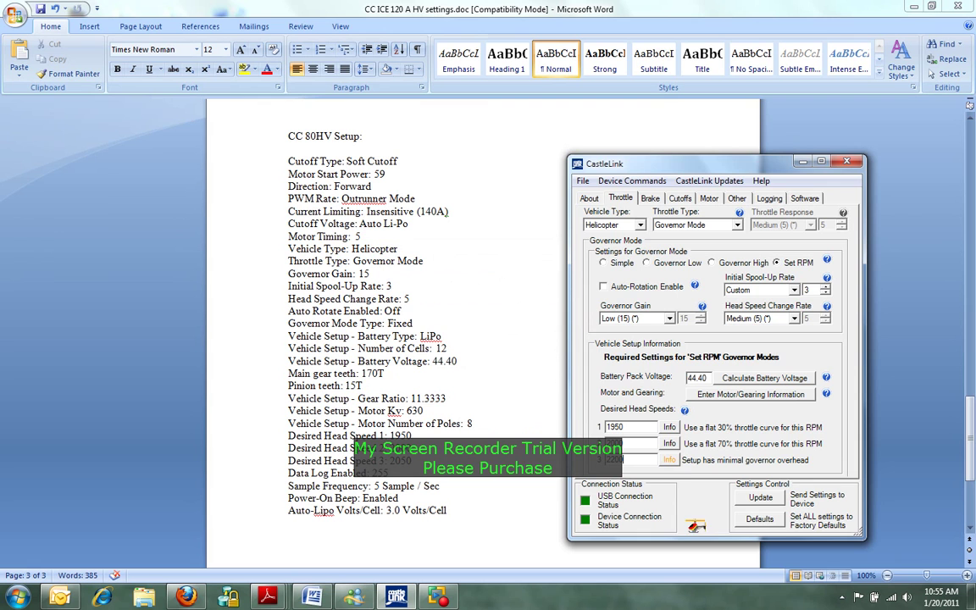
- Check the advice for a higher third head speed, then set it back to 2050
{"action": "left_click", "coordinate": [669, 459]}
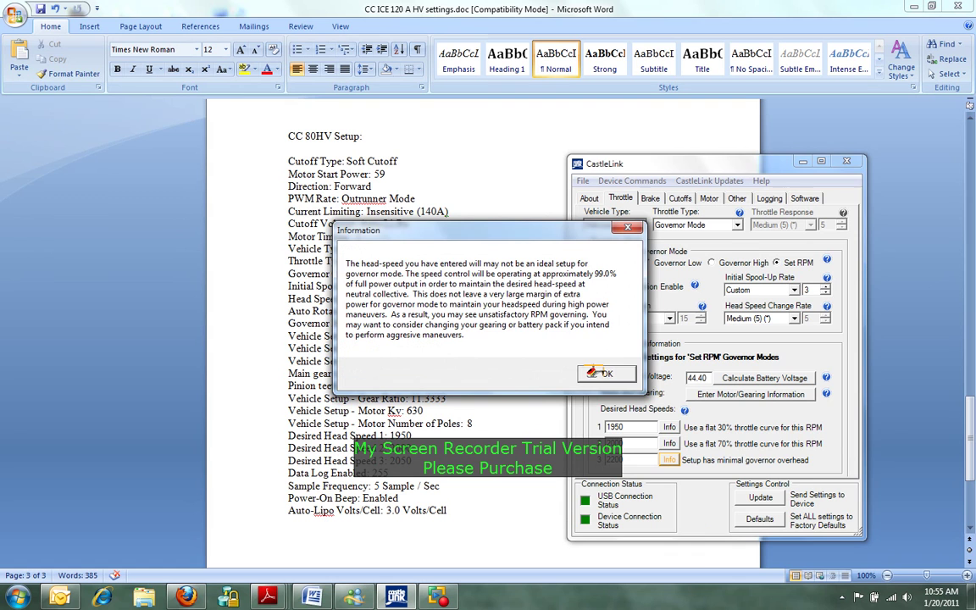
{"action": "left_click", "coordinate": [603, 373]}
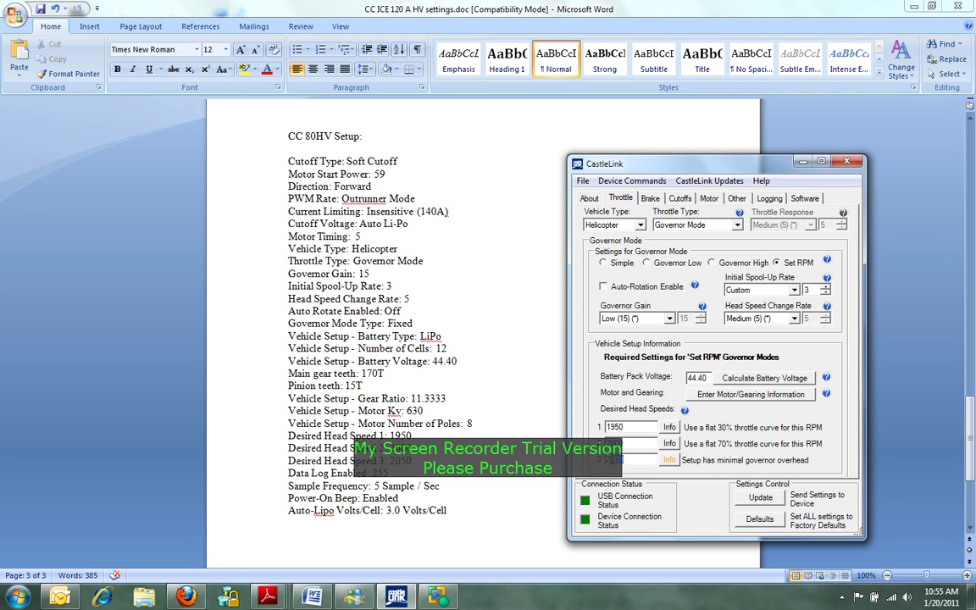
{"action": "type", "text": "2050"}
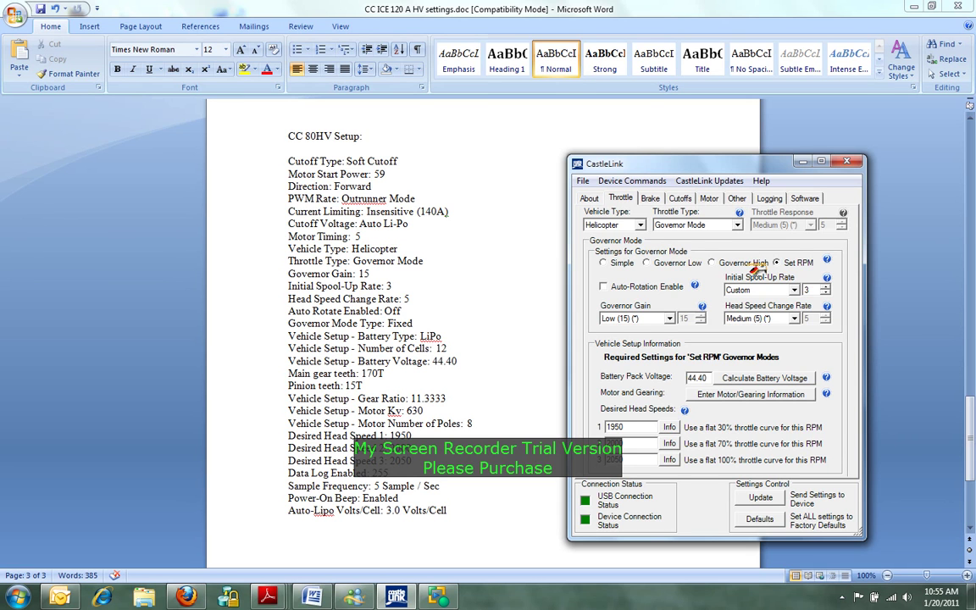
- Keep Governor Gain at Low (15) and write the throttle settings to the controller
{"action": "left_click", "coordinate": [667, 318]}
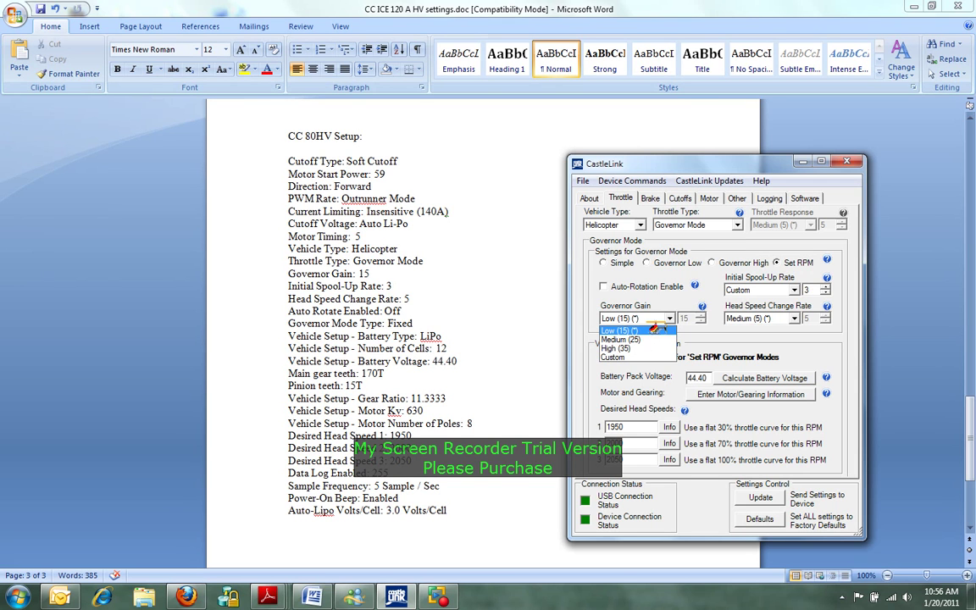
{"action": "left_click", "coordinate": [655, 330]}
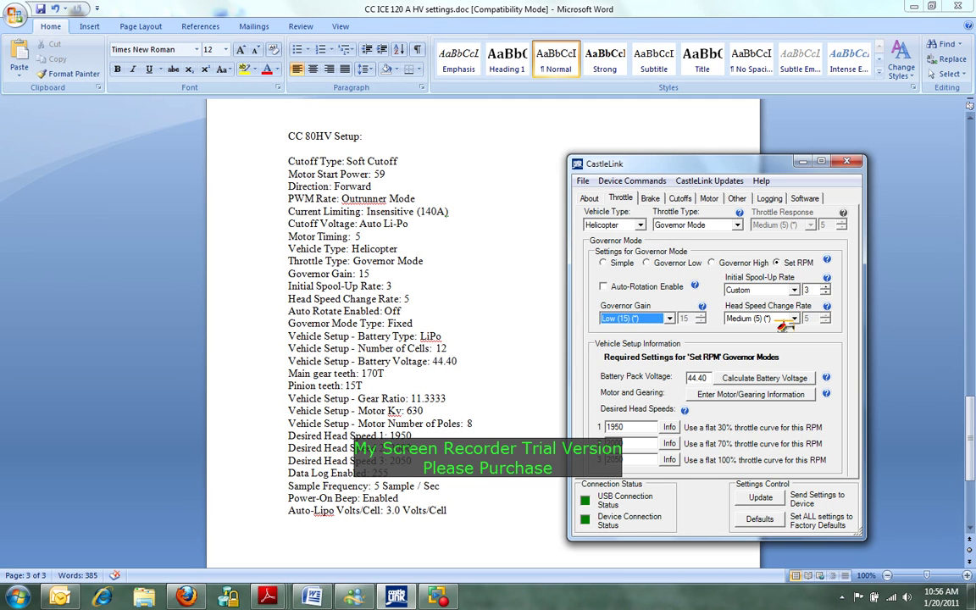
{"action": "left_click", "coordinate": [760, 497]}
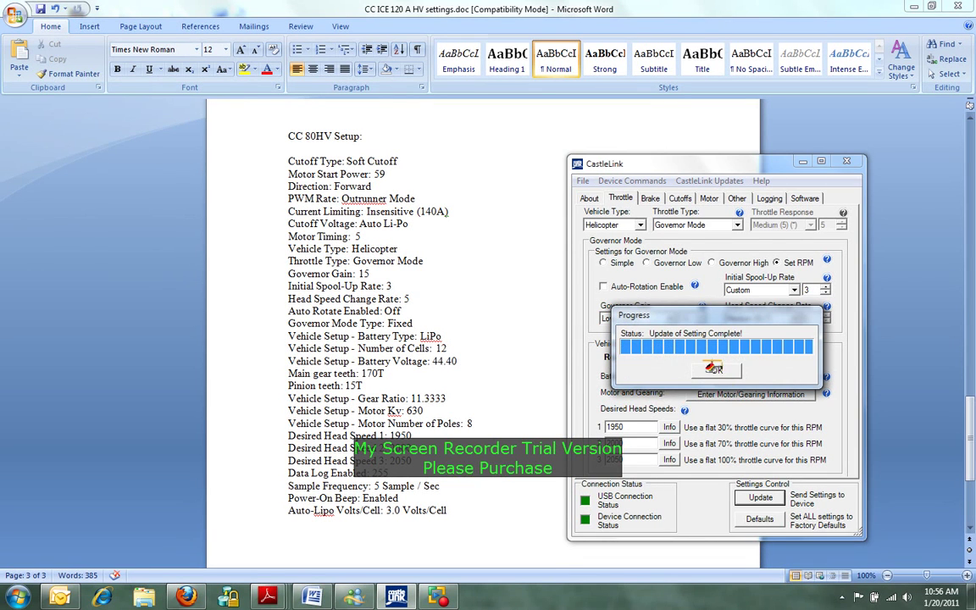
{"action": "left_click", "coordinate": [716, 372]}
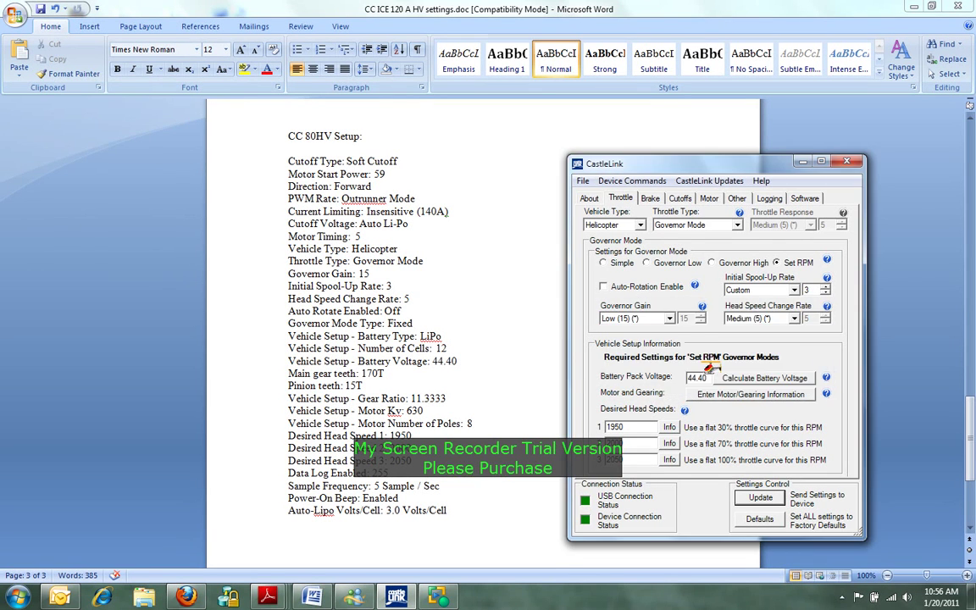
- Show the Brake page, with brake strength 0% (Disabled)
{"action": "left_click", "coordinate": [649, 199]}
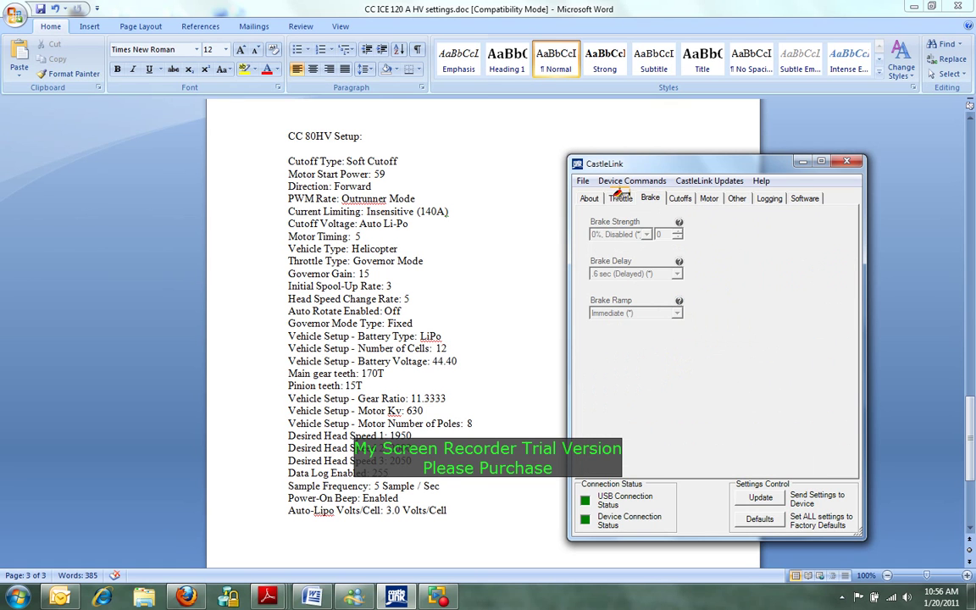
{"action": "left_click", "coordinate": [620, 198]}
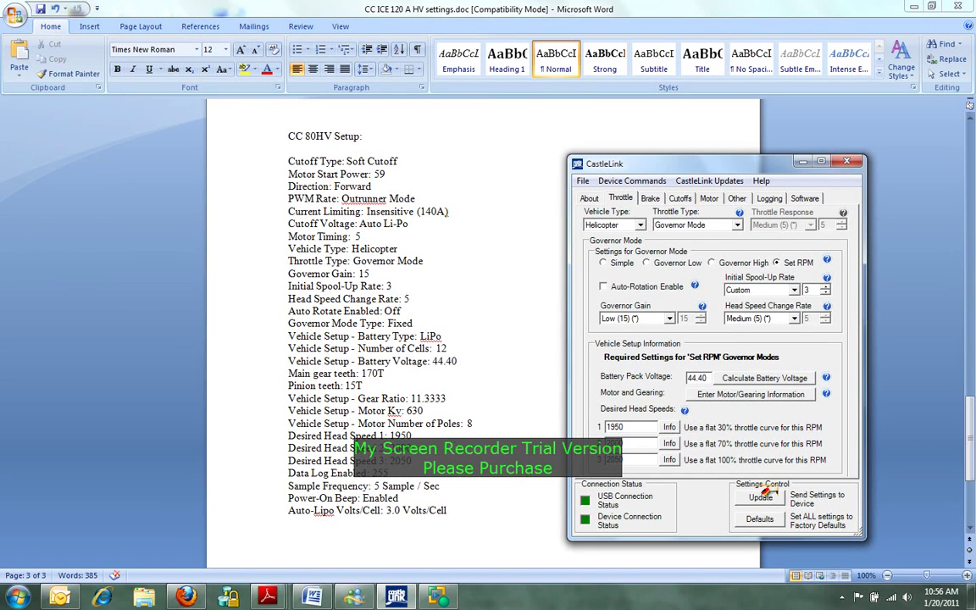
{"action": "left_click", "coordinate": [651, 198]}
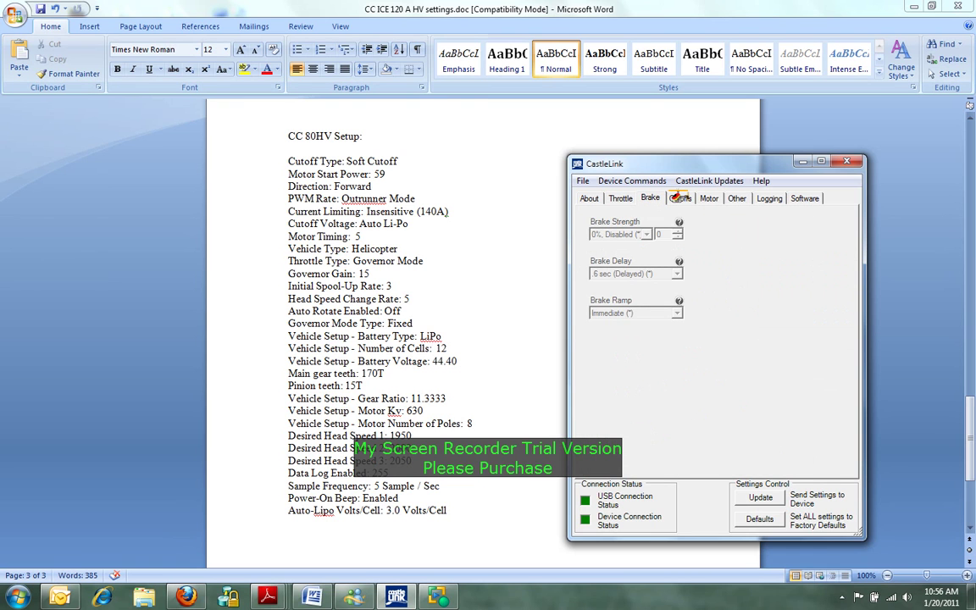
- Keep Auto Li-Po cutoff, set Normal (120A) current limiting and Soft Cutoff, and write to the ESC
{"action": "left_click", "coordinate": [680, 198]}
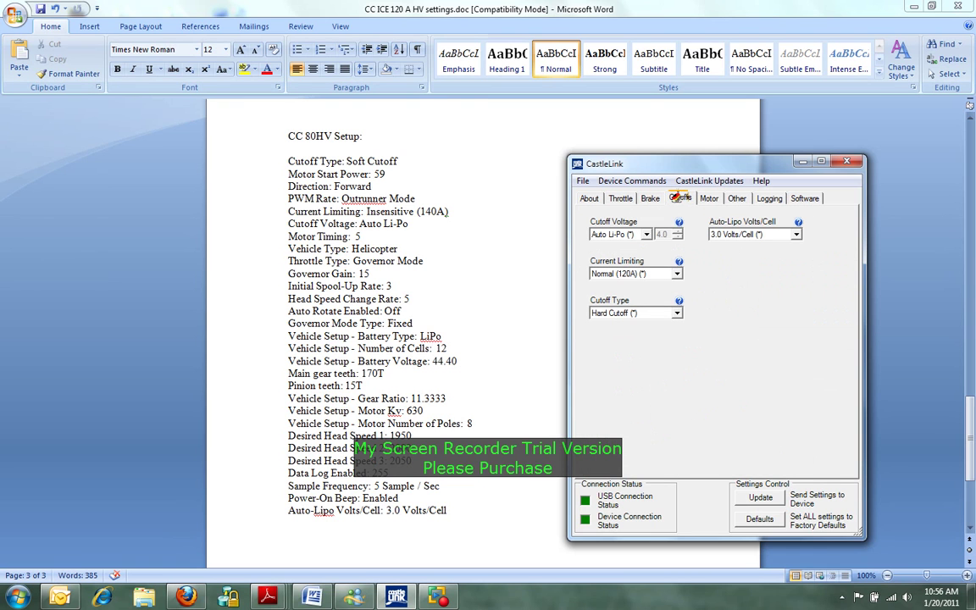
{"action": "left_click", "coordinate": [637, 234]}
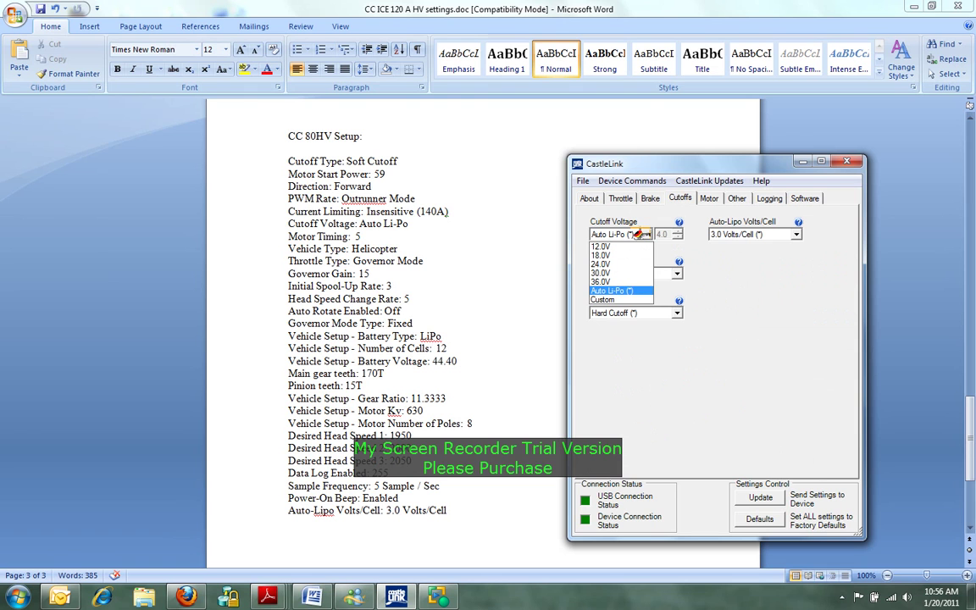
{"action": "left_click", "coordinate": [626, 290]}
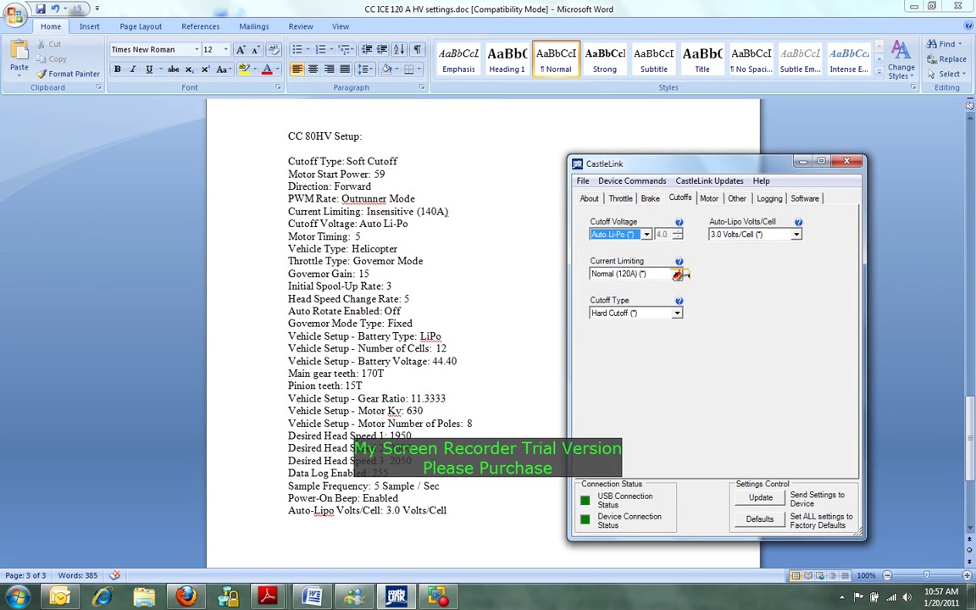
{"action": "left_click", "coordinate": [677, 273]}
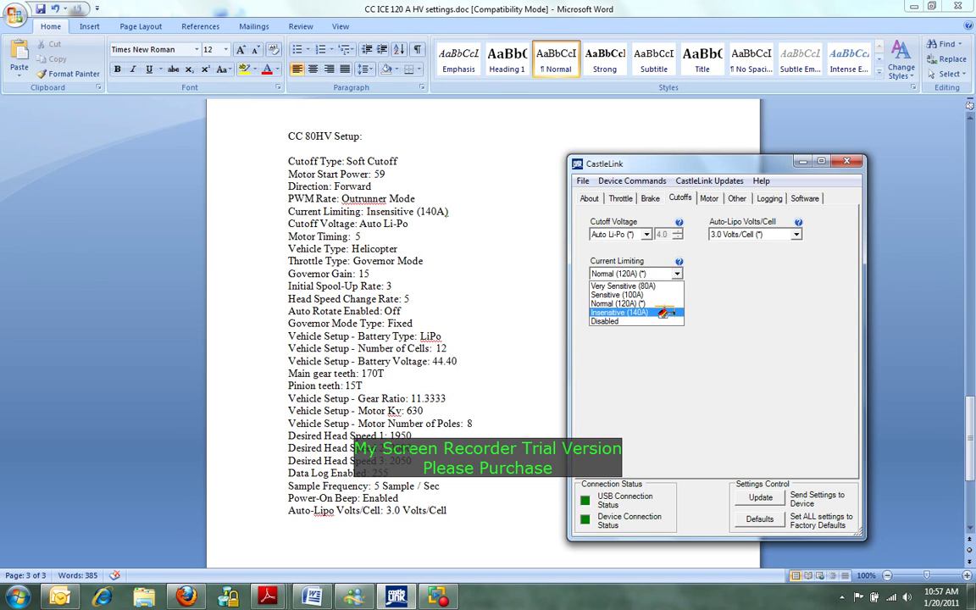
{"action": "left_click", "coordinate": [665, 304]}
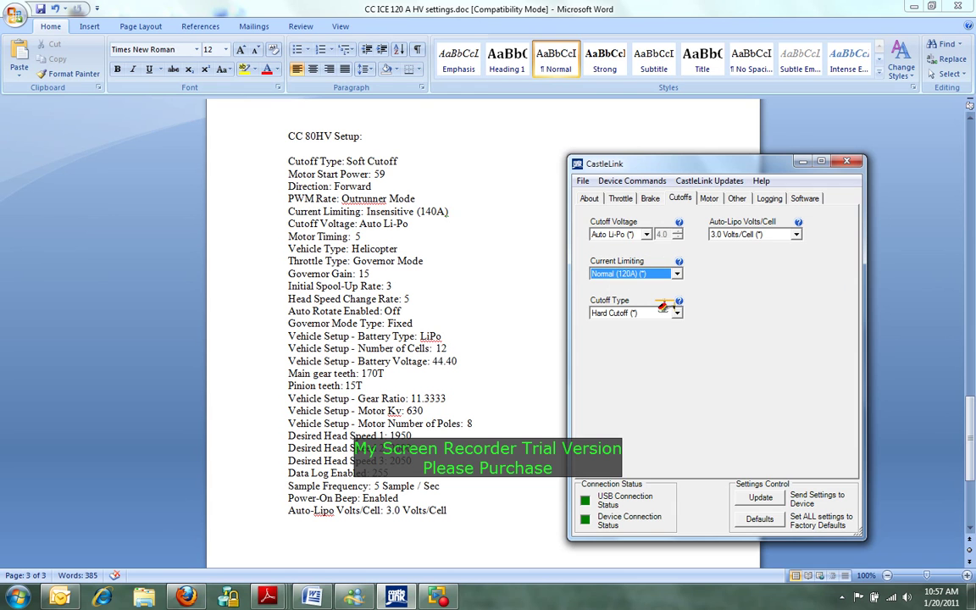
{"action": "left_click", "coordinate": [665, 311]}
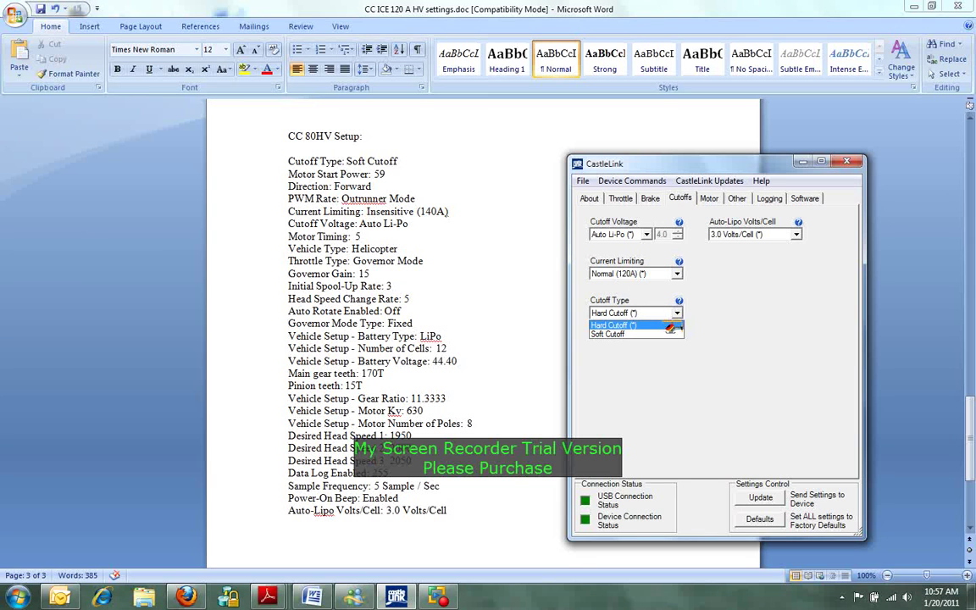
{"action": "left_click", "coordinate": [669, 333]}
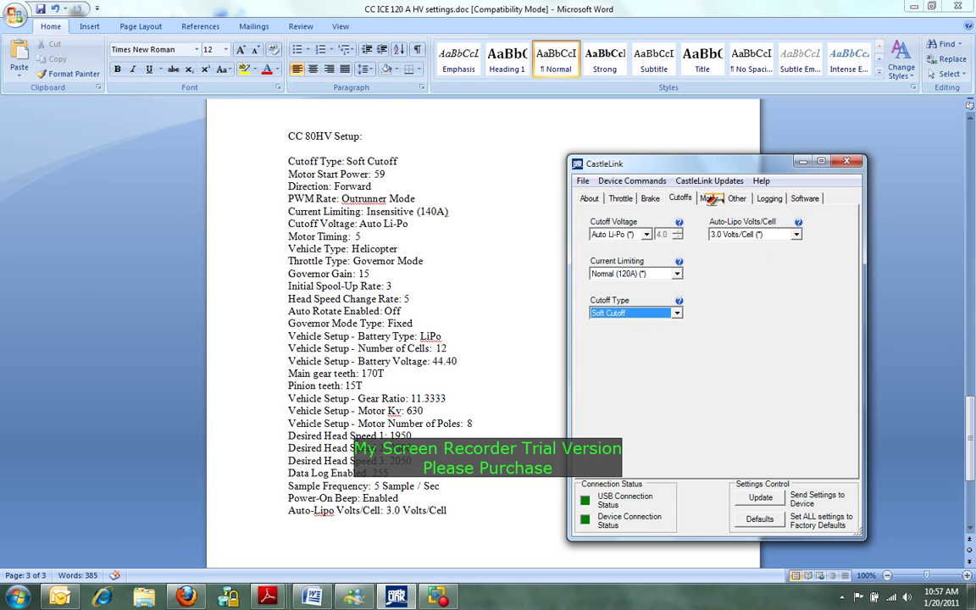
{"action": "left_click", "coordinate": [762, 497]}
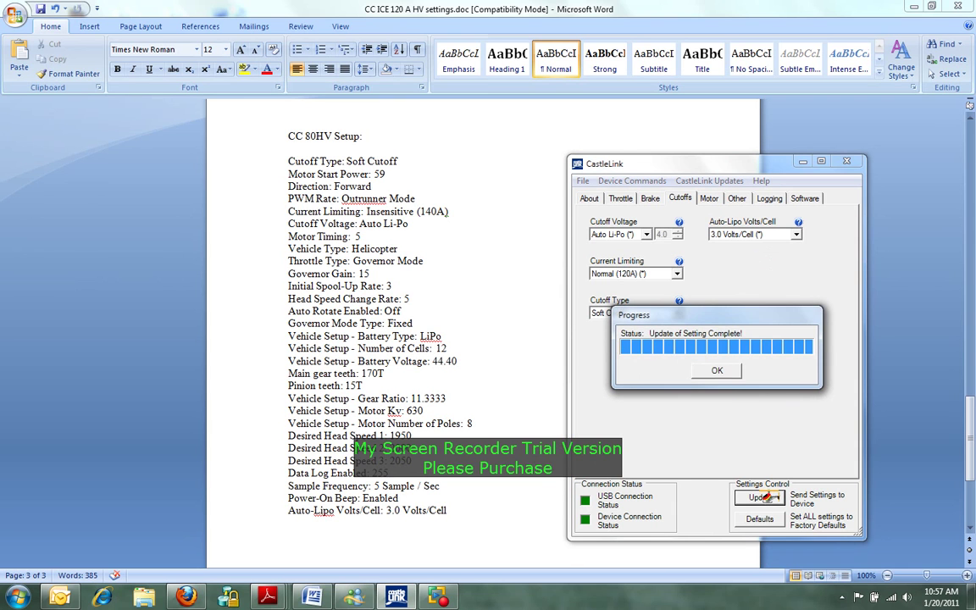
{"action": "left_click", "coordinate": [718, 371]}
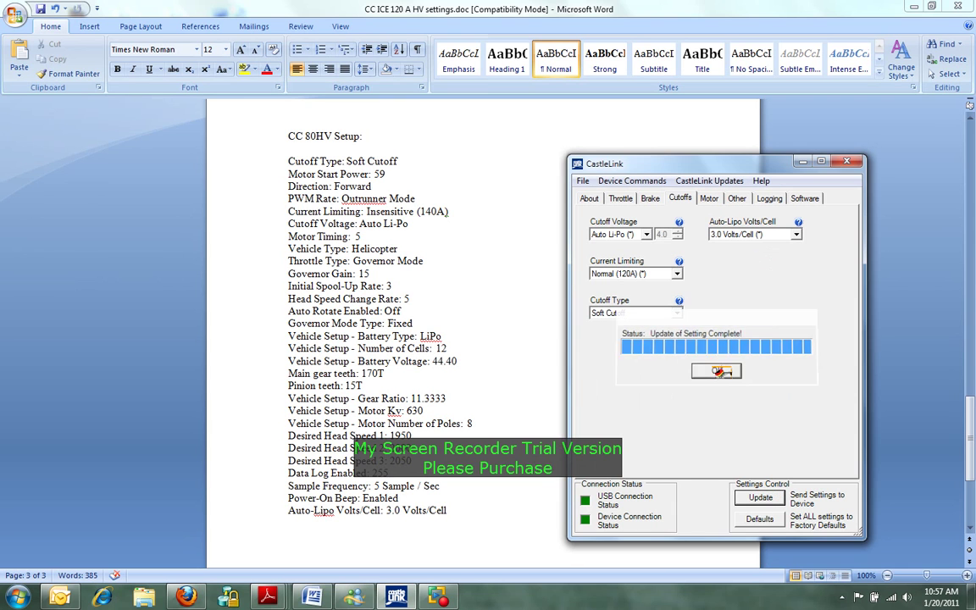
{"action": "left_click", "coordinate": [709, 199]}
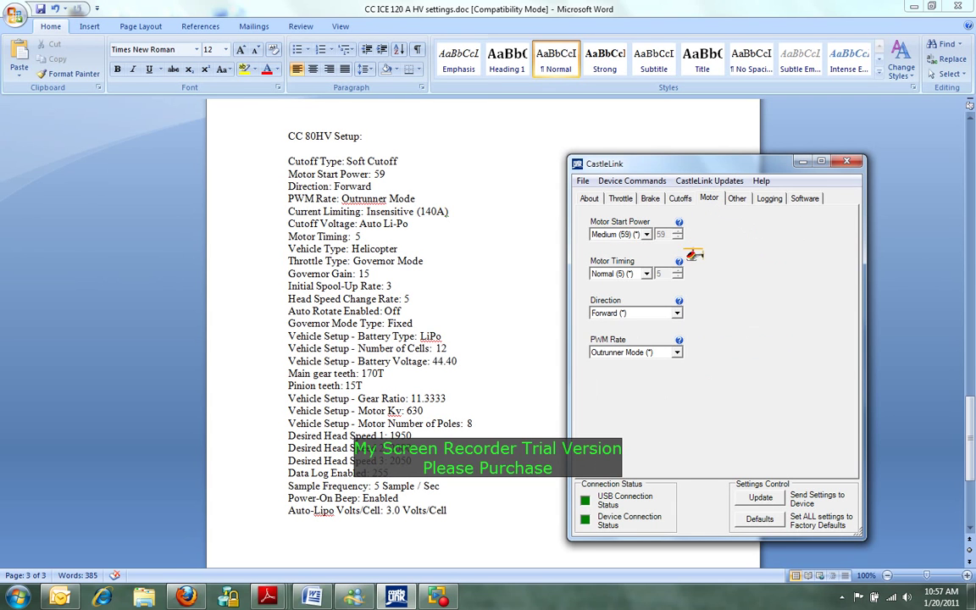
- Keep motor timing Normal (5) and PWM rate Outrunner Mode, and write the motor settings
{"action": "left_click", "coordinate": [645, 274]}
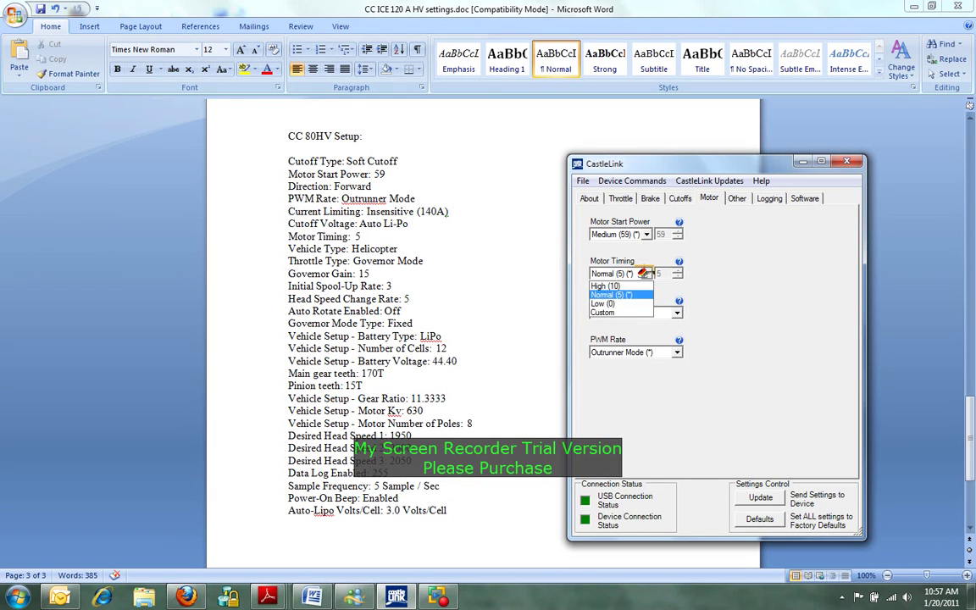
{"action": "left_click", "coordinate": [644, 273]}
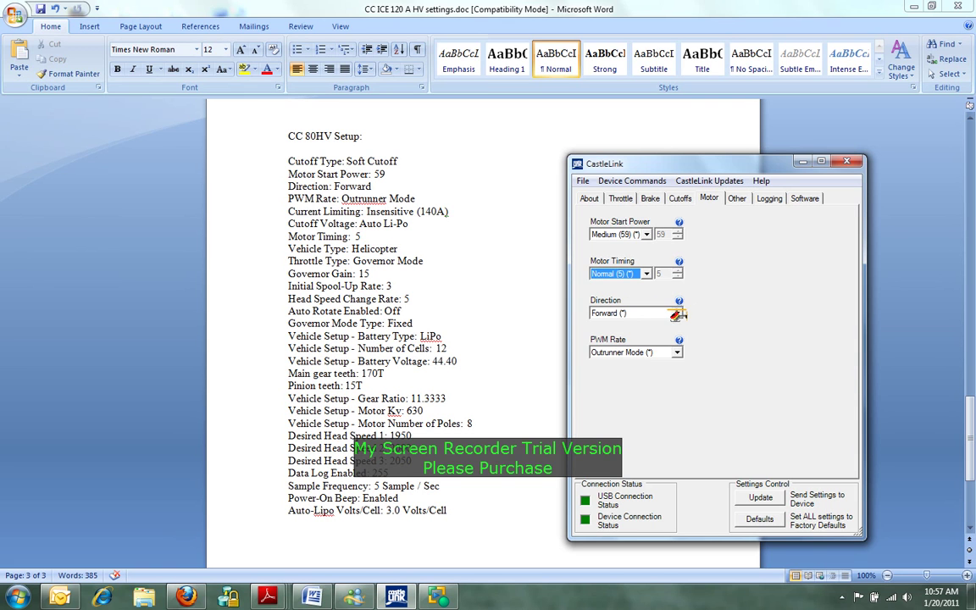
{"action": "left_click", "coordinate": [678, 352]}
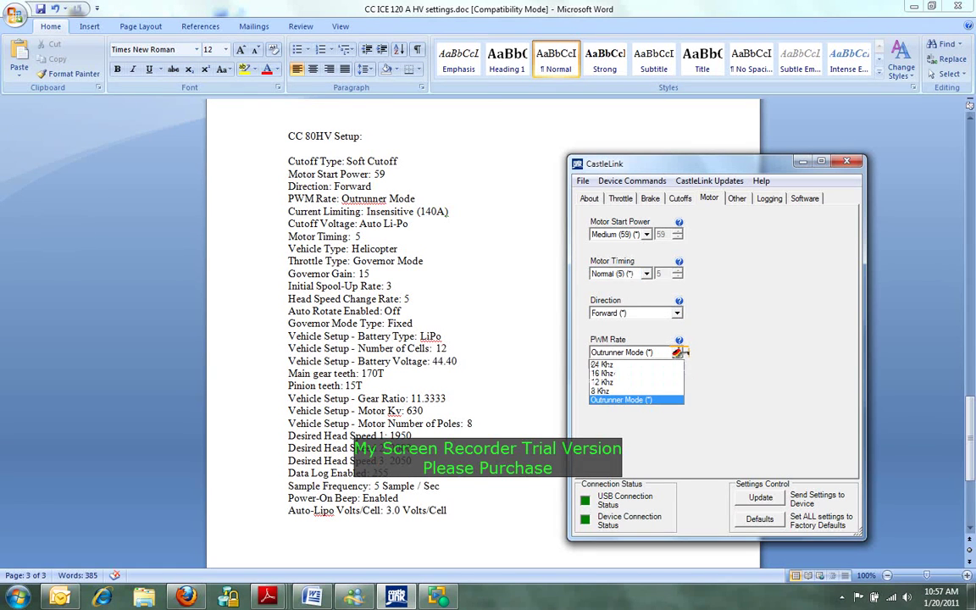
{"action": "left_click", "coordinate": [641, 398]}
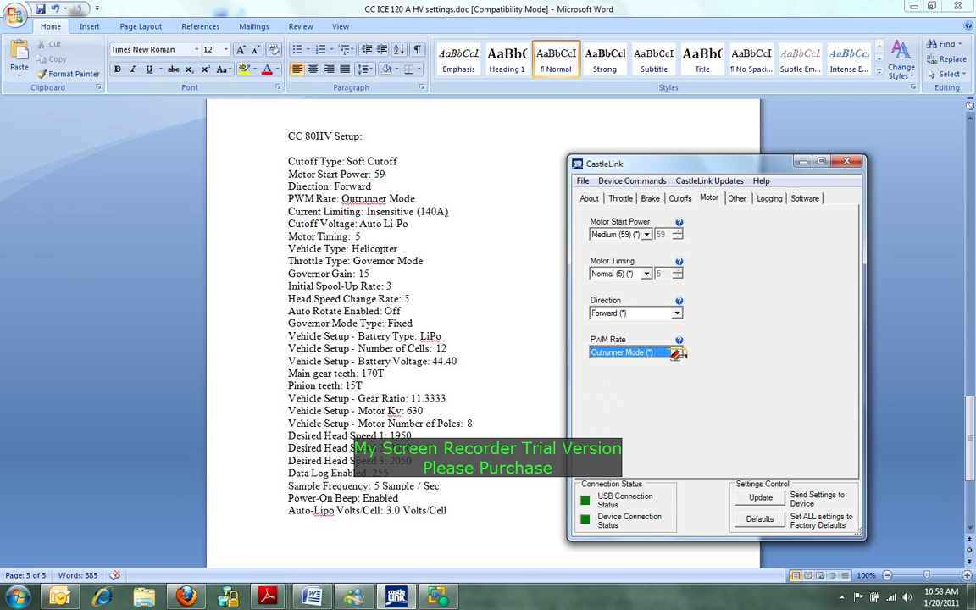
{"action": "left_click", "coordinate": [756, 498]}
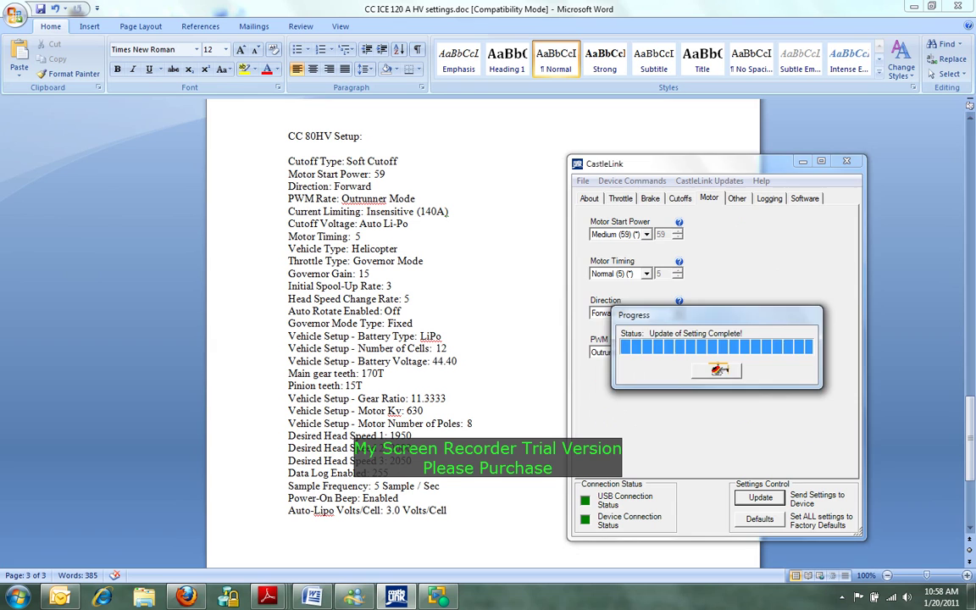
{"action": "left_click", "coordinate": [734, 199]}
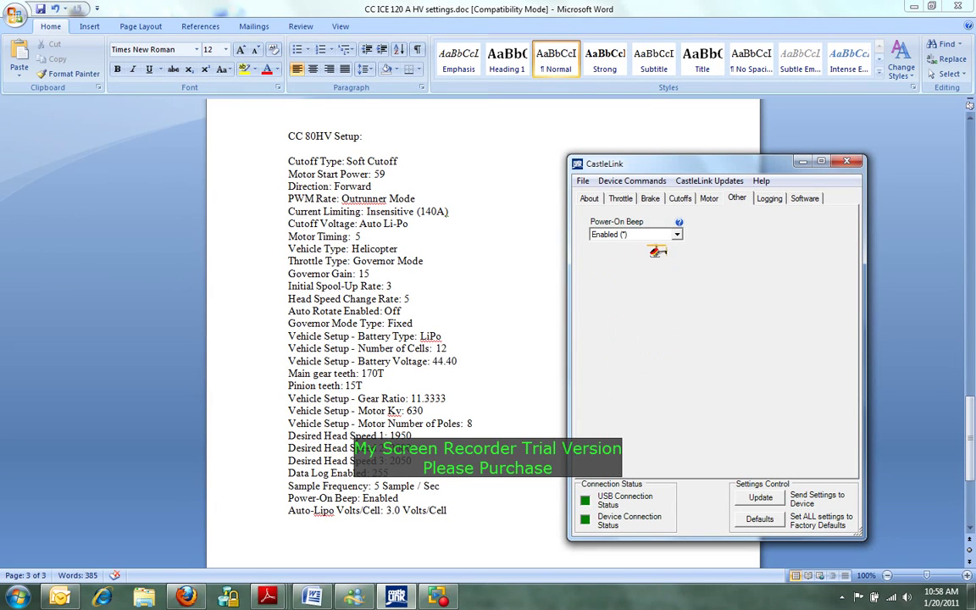
- Review logging at 5 Sample/Sec and the firmware details, then write all settings to the ESC again
{"action": "left_click", "coordinate": [769, 198]}
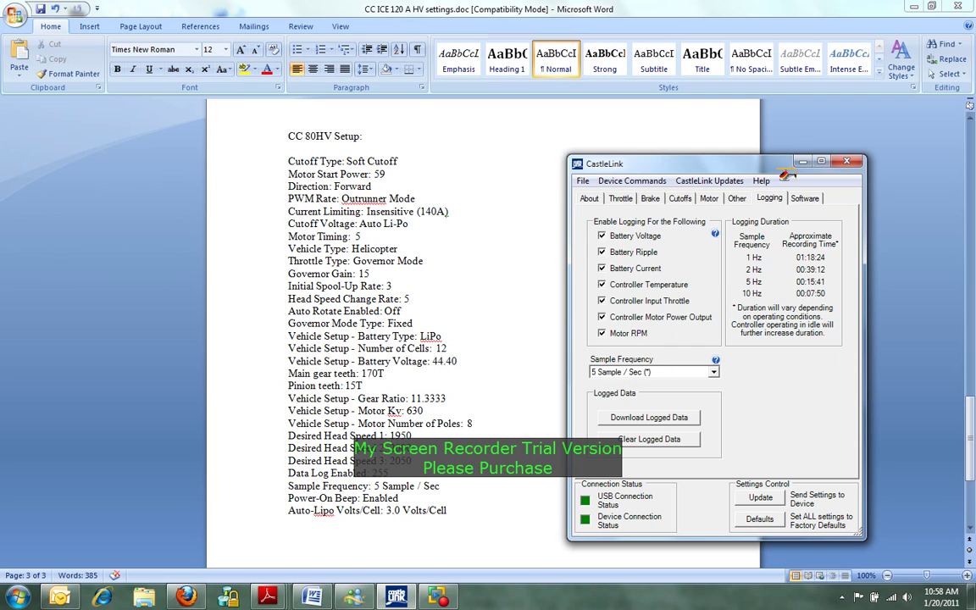
{"action": "left_click", "coordinate": [805, 198]}
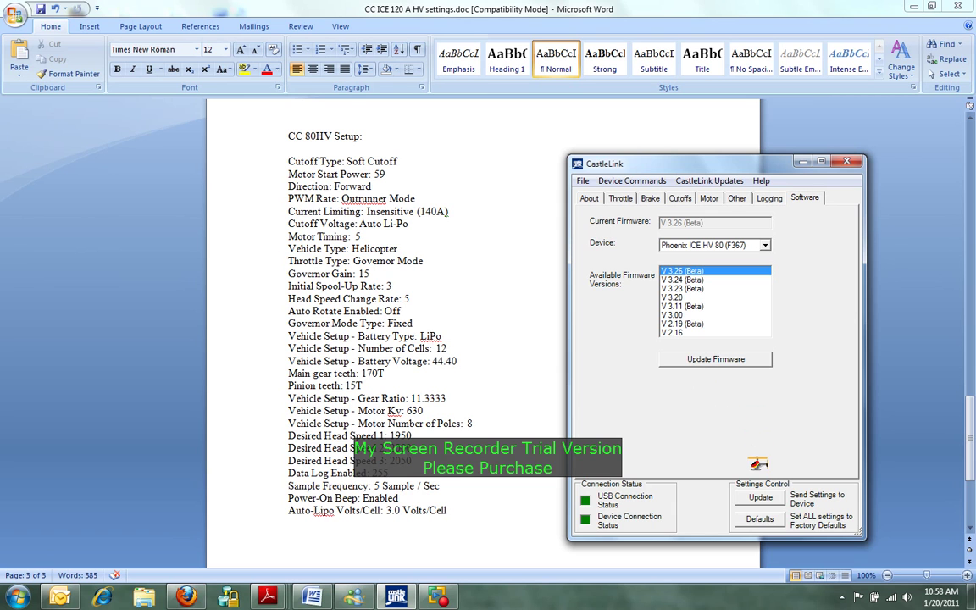
{"action": "left_click", "coordinate": [757, 498]}
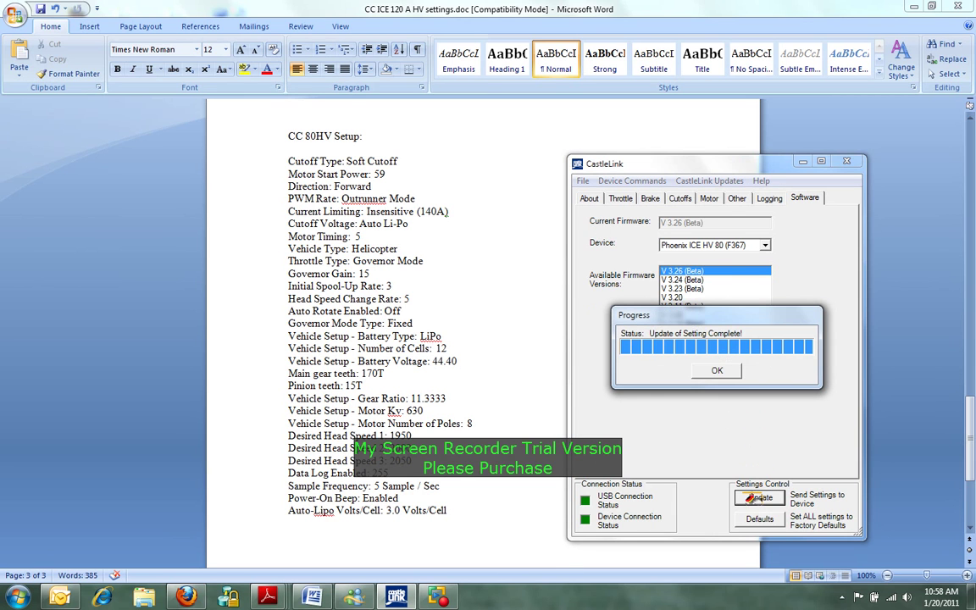
{"action": "left_click", "coordinate": [700, 367]}
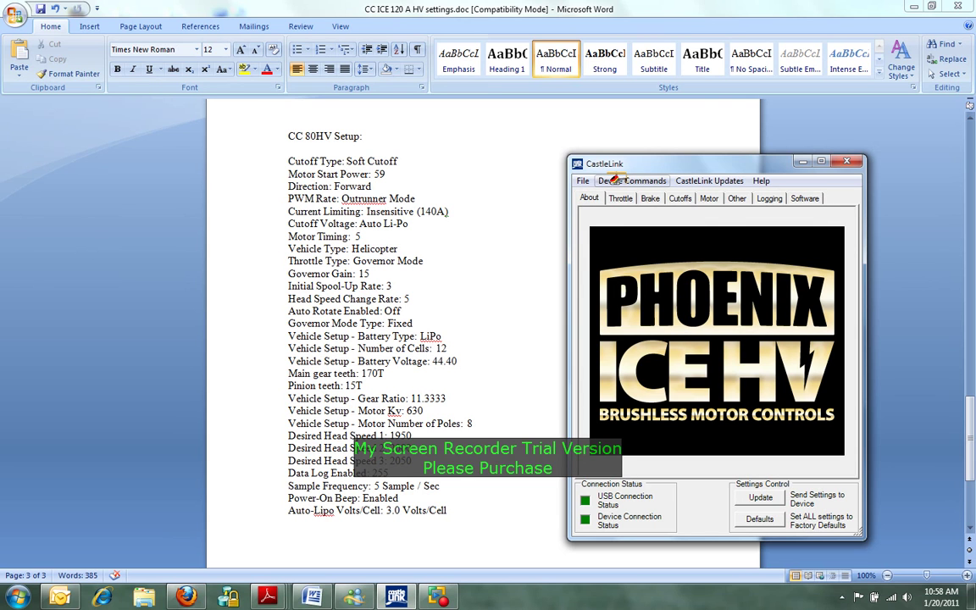
- Read settings back from the ESC and verify the Throttle, Brake, Cutoffs, Motor, Other, Logging and Software pages
{"action": "left_click", "coordinate": [613, 181]}
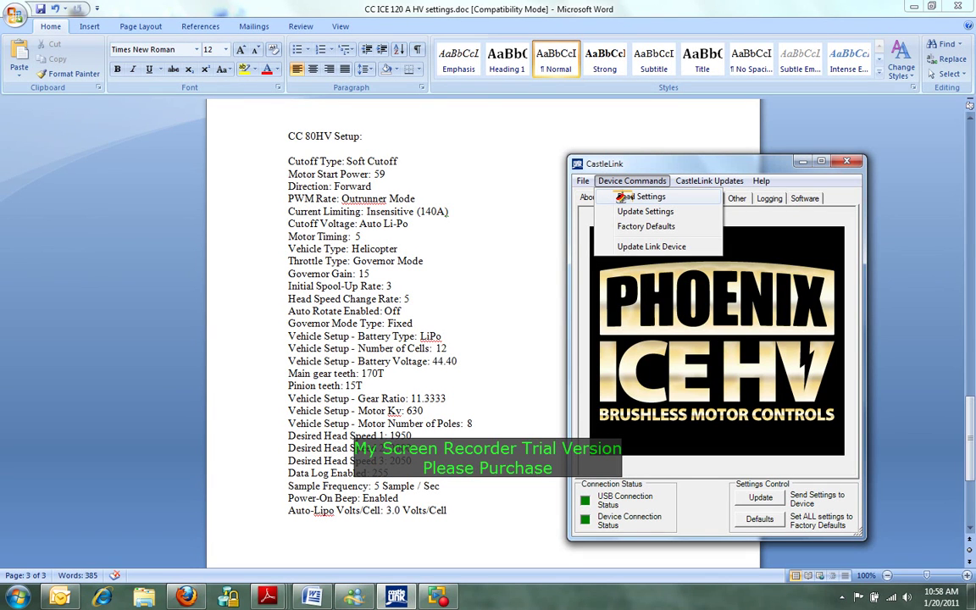
{"action": "left_click", "coordinate": [625, 196]}
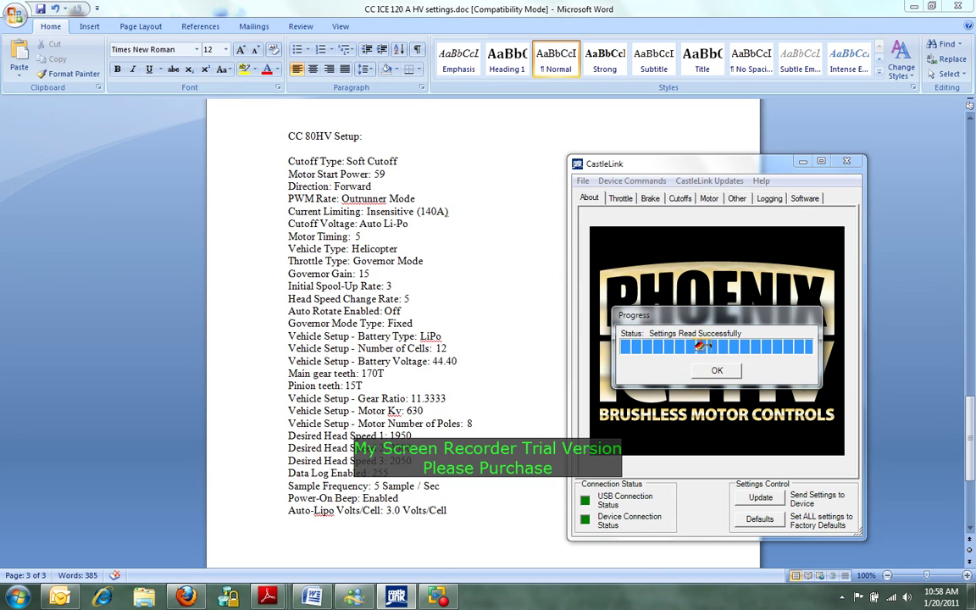
{"action": "left_click", "coordinate": [619, 198]}
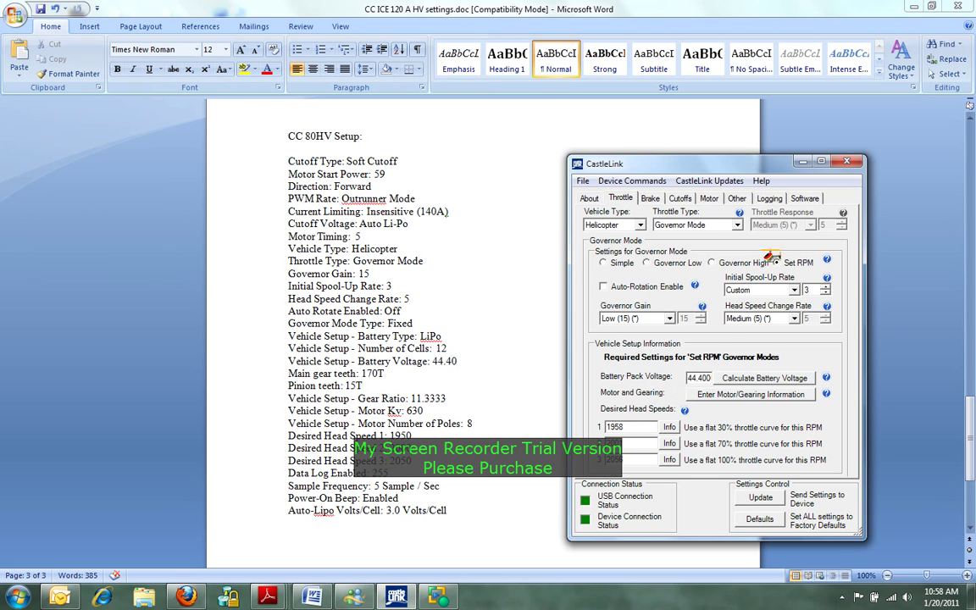
{"action": "left_click", "coordinate": [649, 198]}
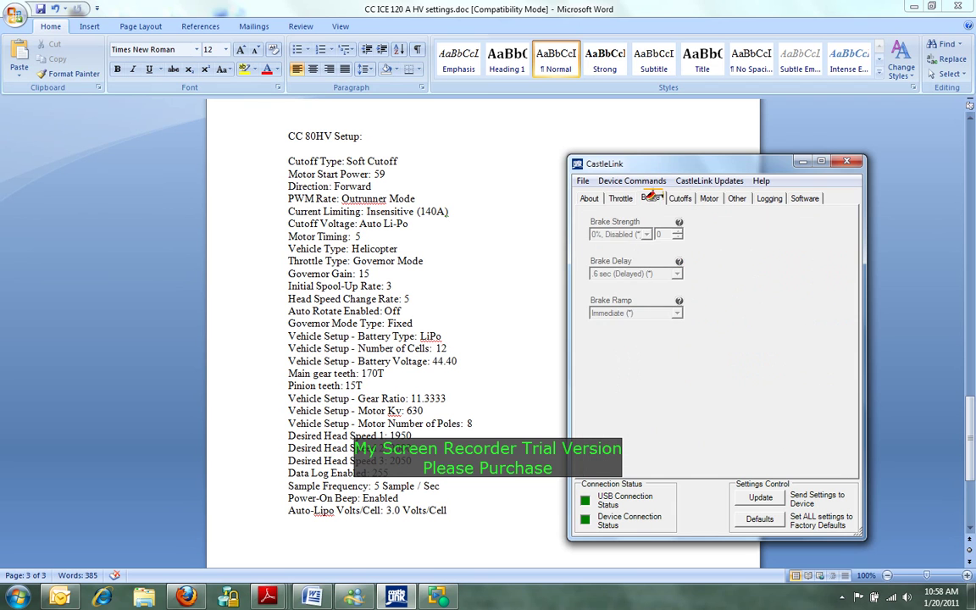
{"action": "left_click", "coordinate": [684, 198]}
{"action": "left_click", "coordinate": [709, 198]}
{"action": "left_click", "coordinate": [736, 198]}
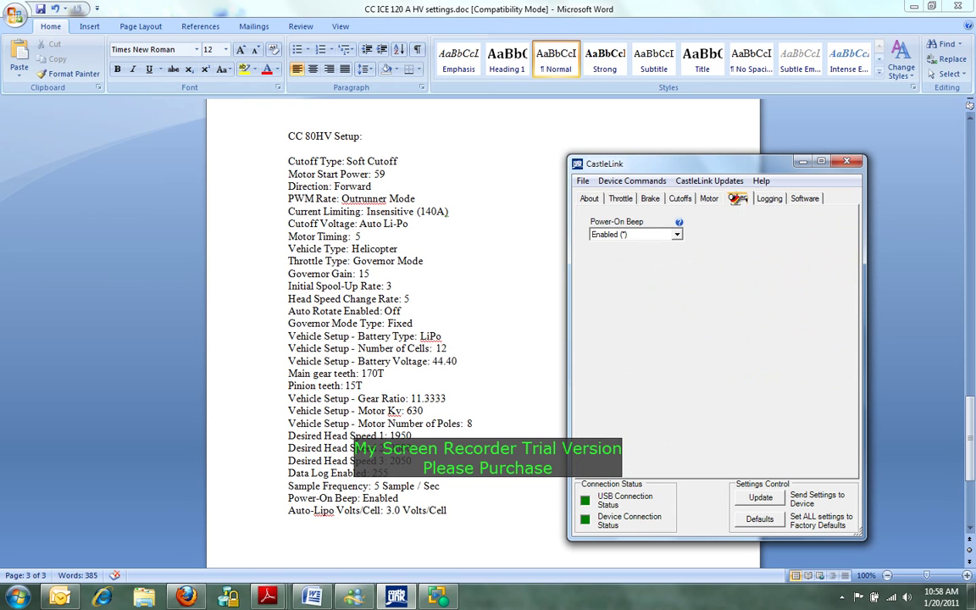
{"action": "left_click", "coordinate": [769, 199]}
{"action": "left_click", "coordinate": [805, 198]}
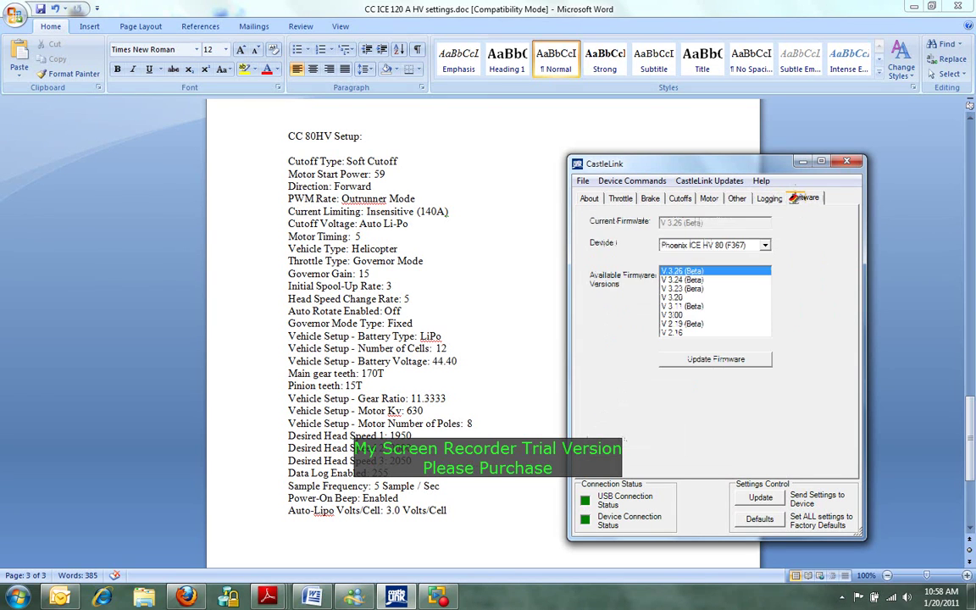
{"action": "left_click", "coordinate": [586, 199]}
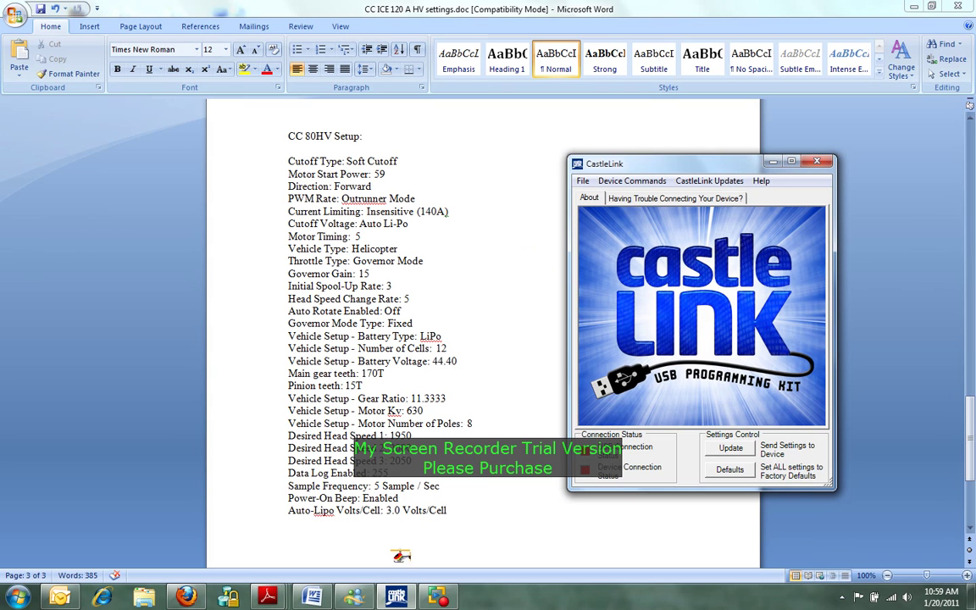
- Bring the My Screen Recorder window forward from its taskbar preview
{"action": "mouse_move", "coordinate": [435, 597]}
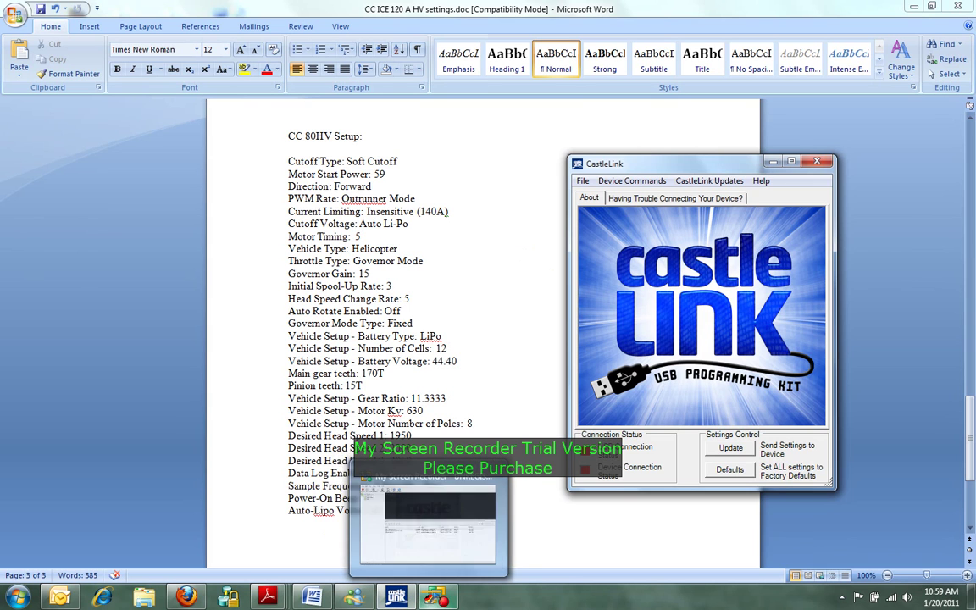
{"action": "left_click", "coordinate": [406, 538]}
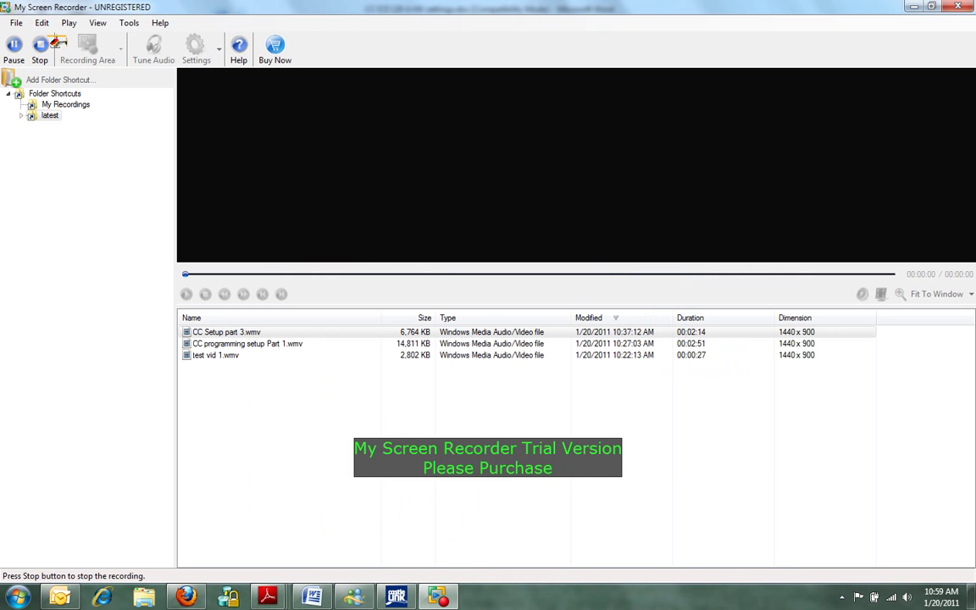